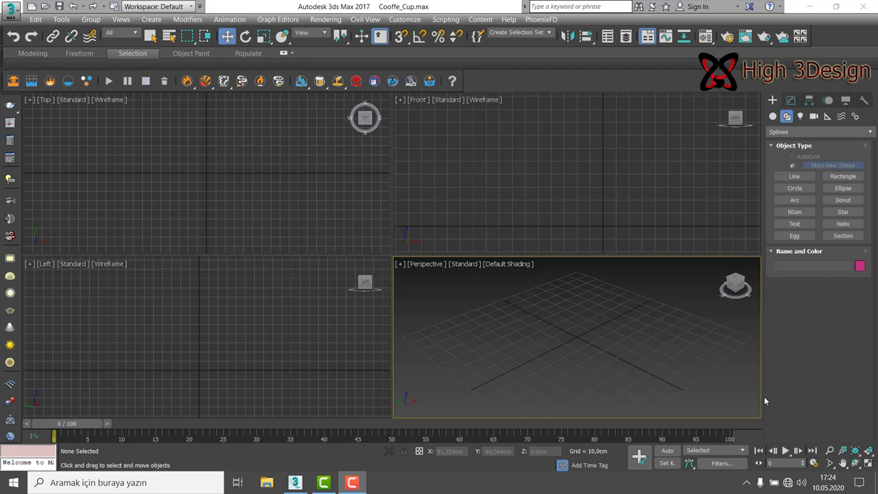
Maximize the Front viewport and activate the Line spline tool
click(586, 176)
key(alt+w)
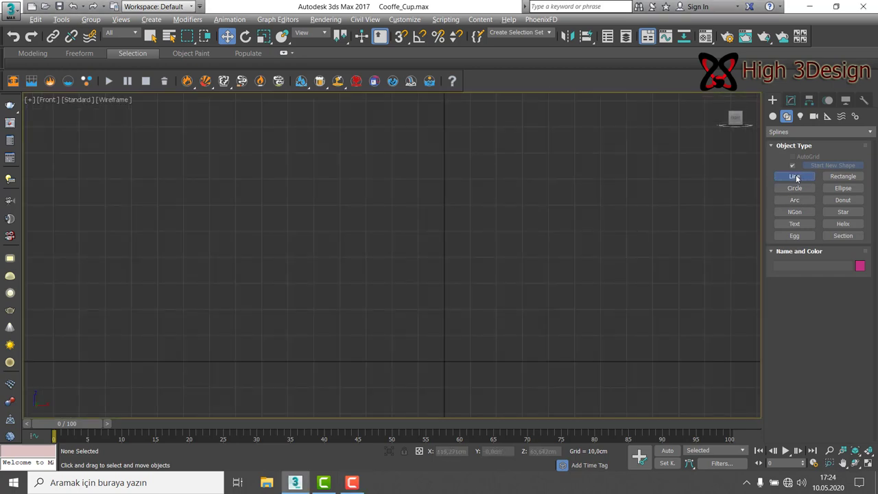
click(794, 176)
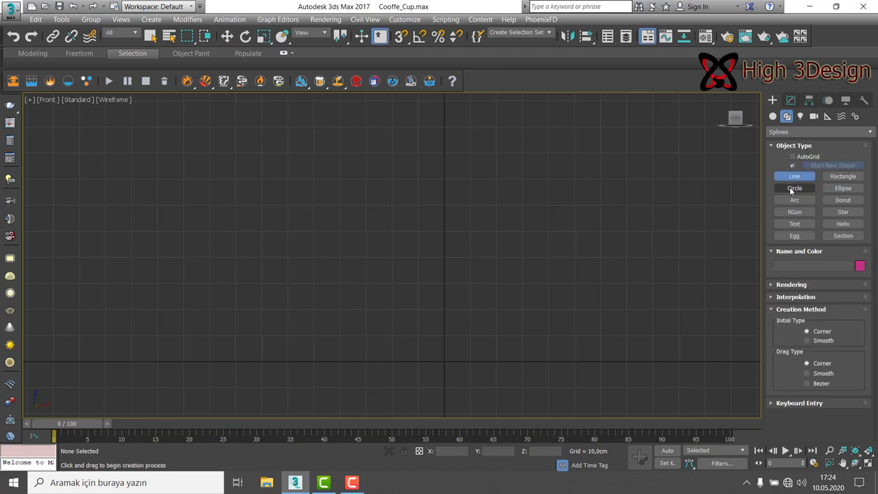
Draw the eight-point cup profile: axis, outer wall, thick rim, inner wall, back to axis
click(443, 336)
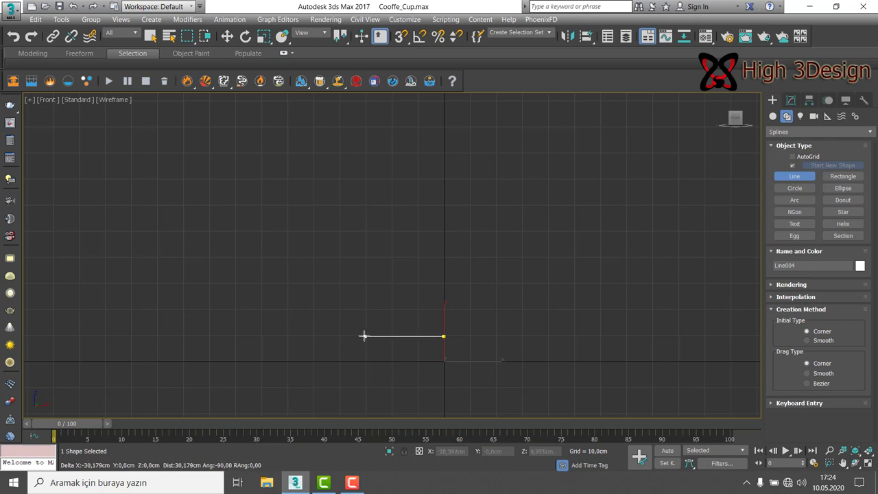
click(363, 336)
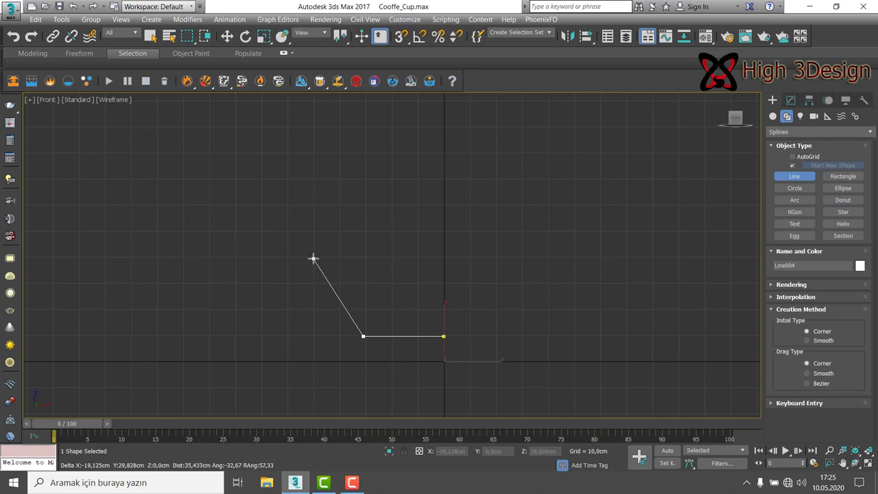
click(312, 259)
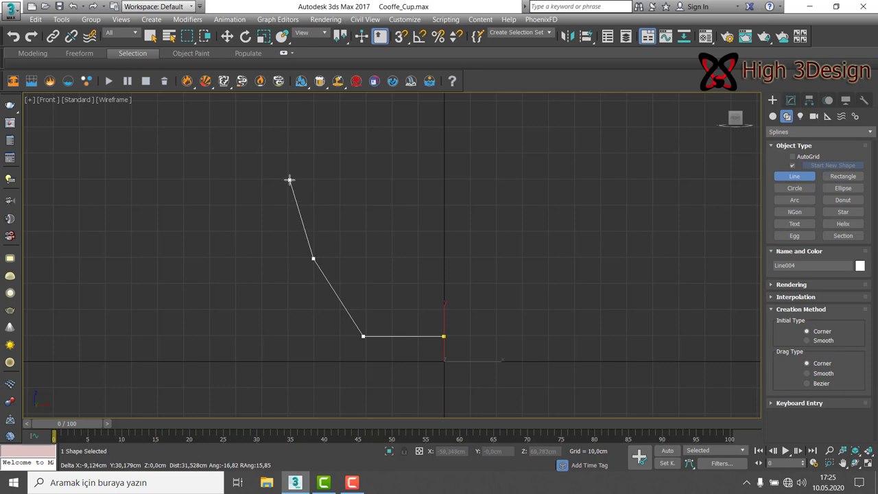
click(290, 180)
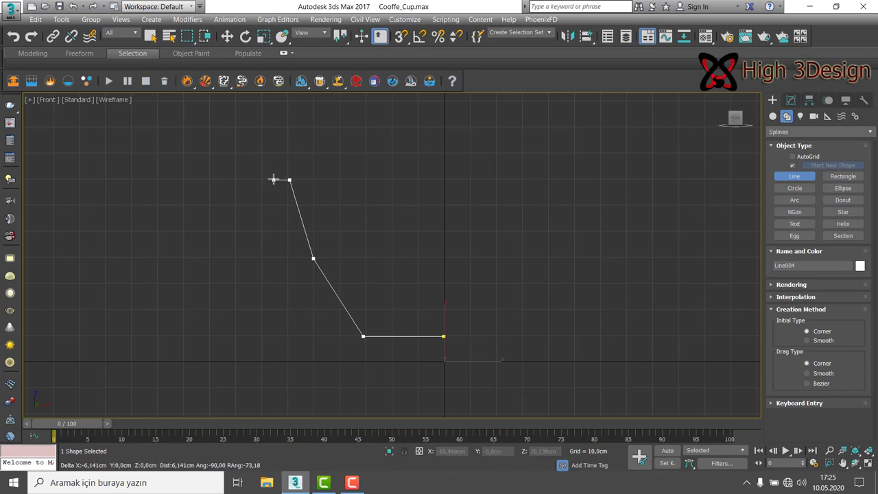
click(274, 179)
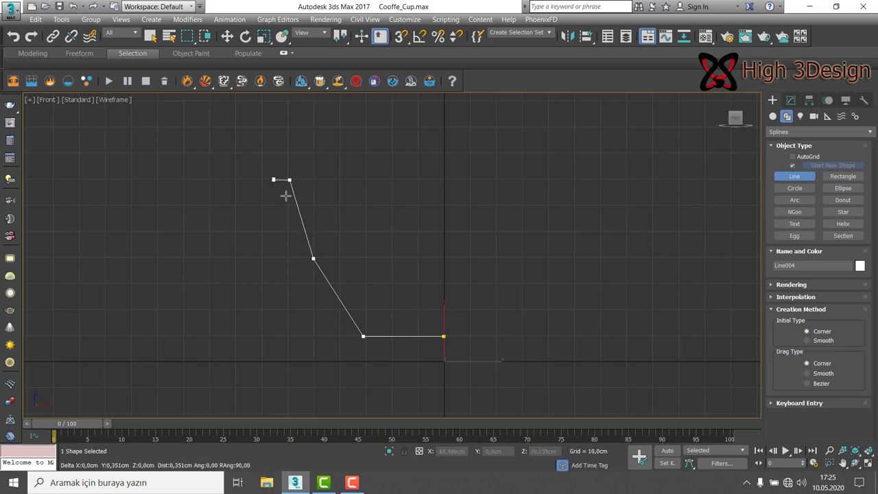
click(302, 269)
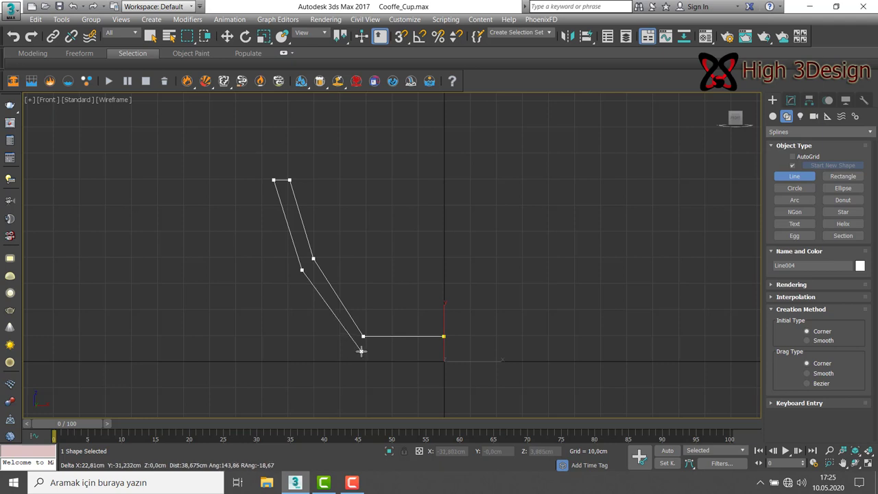
click(360, 351)
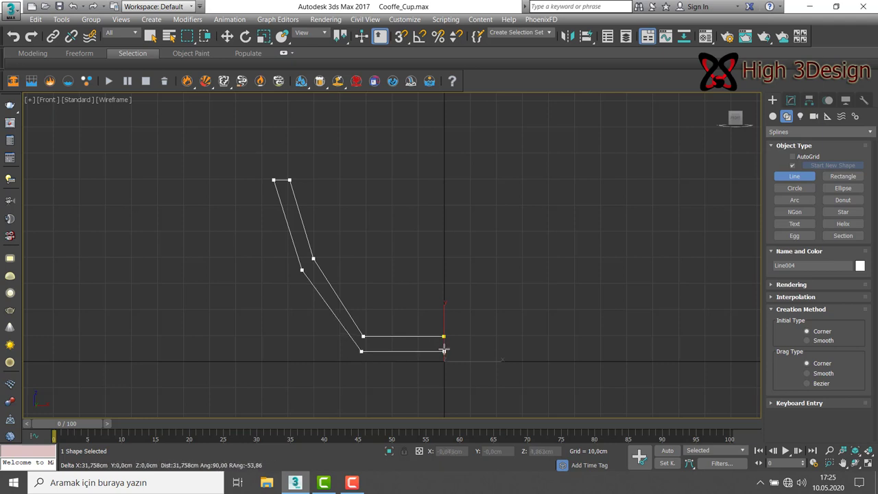
click(444, 351)
right_click(484, 290)
right_click(479, 296)
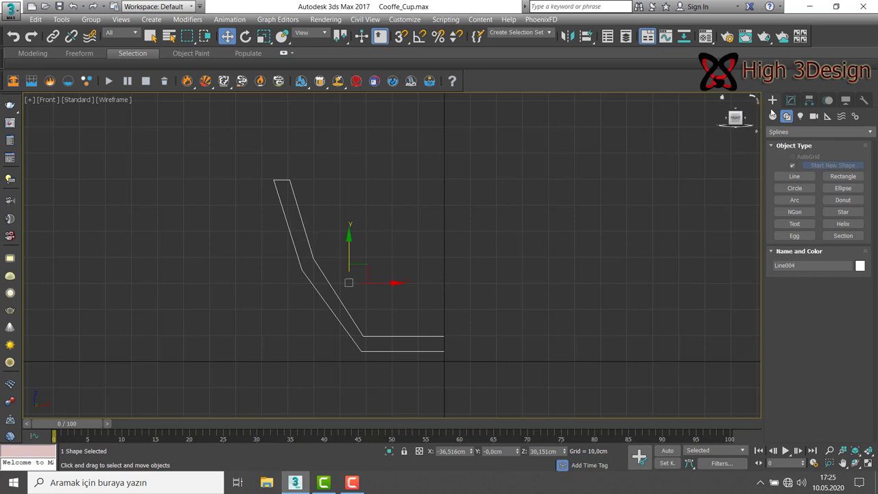
In Line004's Vertex mode, fillet the two rim corner vertices
click(791, 101)
click(773, 146)
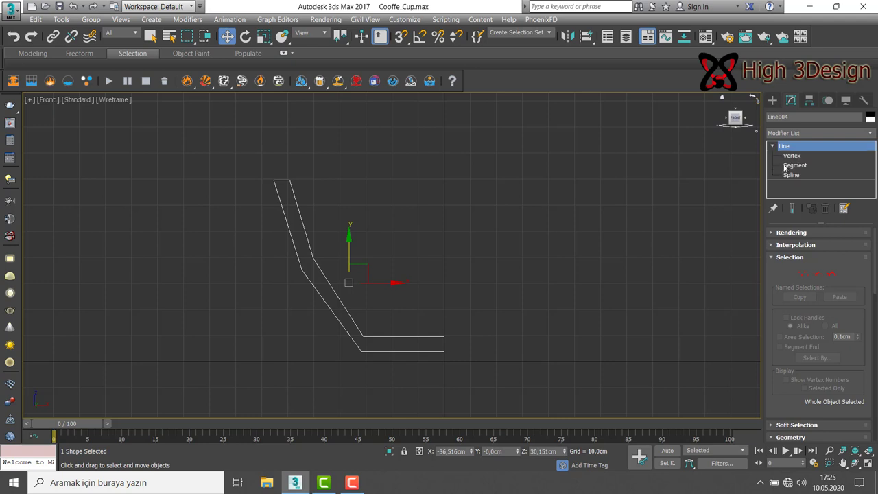
click(792, 155)
drag(325, 198, 273, 171)
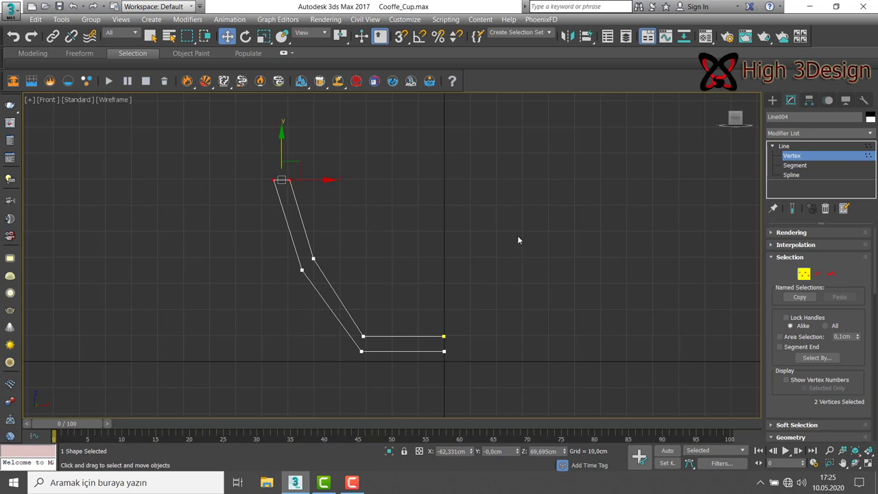
scroll(823, 325, down, 2)
scroll(823, 326, down, 3)
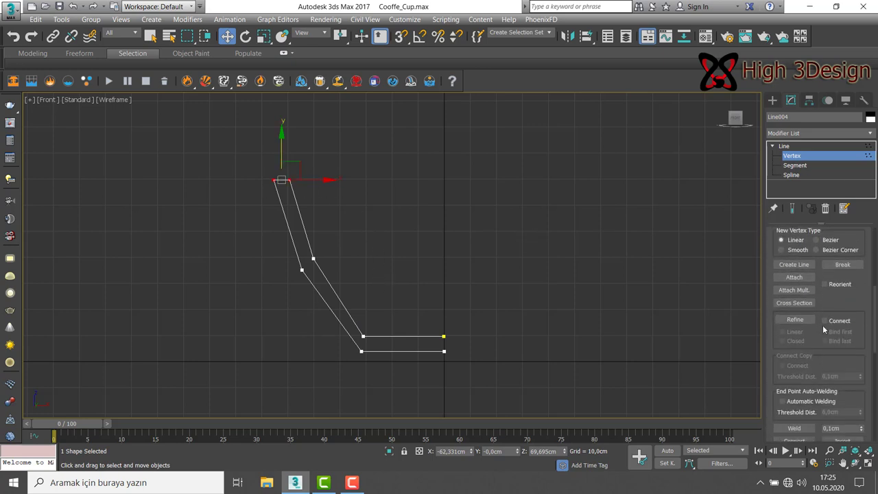
scroll(809, 364, down, 3)
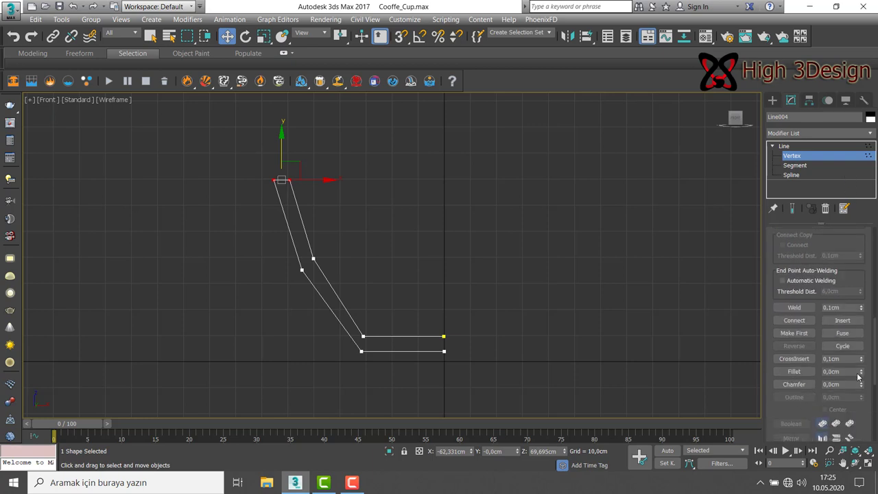
drag(861, 371, 862, 358)
Fillet the wall-bend vertices at about 22 cm and the base corners at 7 cm
drag(297, 253, 296, 253)
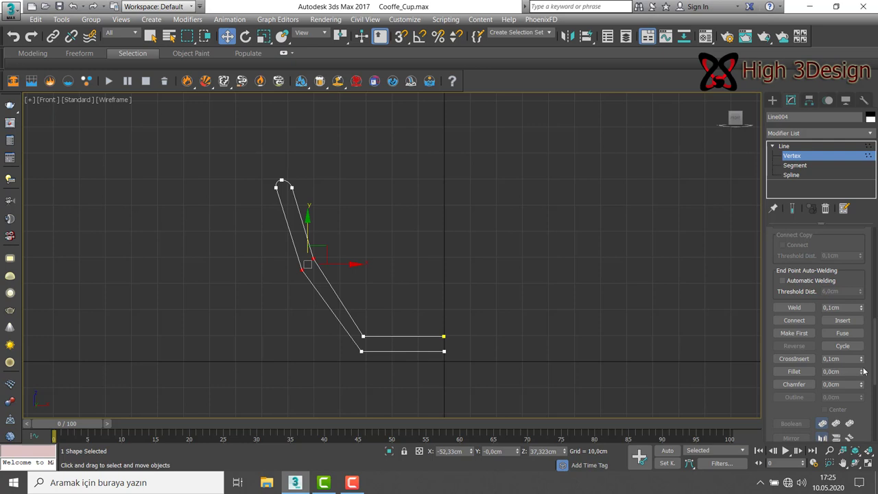
drag(864, 371, 856, 361)
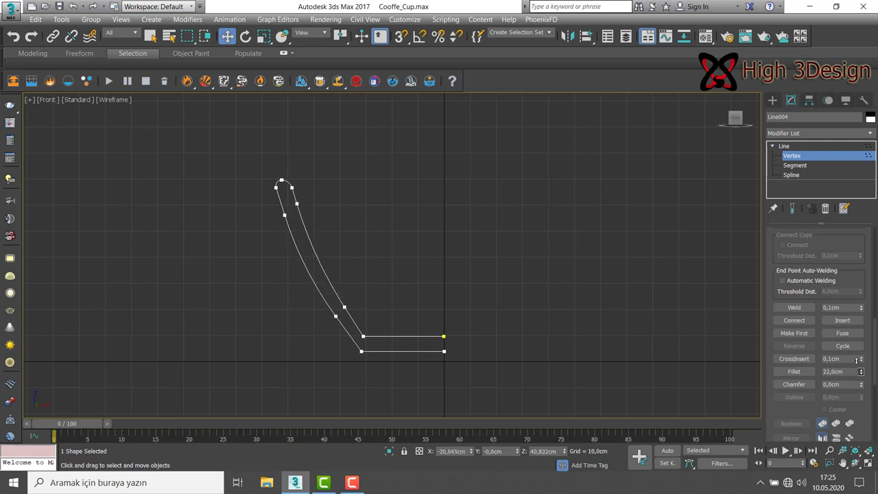
drag(856, 360, 857, 356)
drag(382, 382, 353, 331)
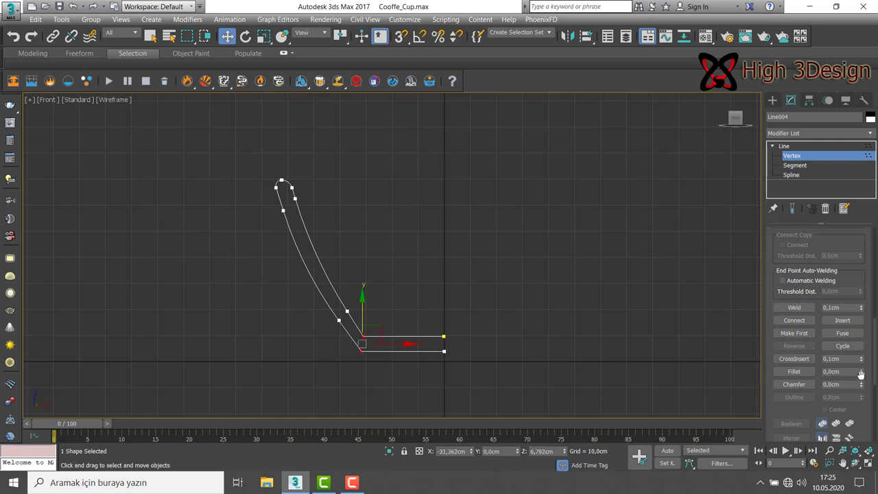
drag(862, 374, 862, 370)
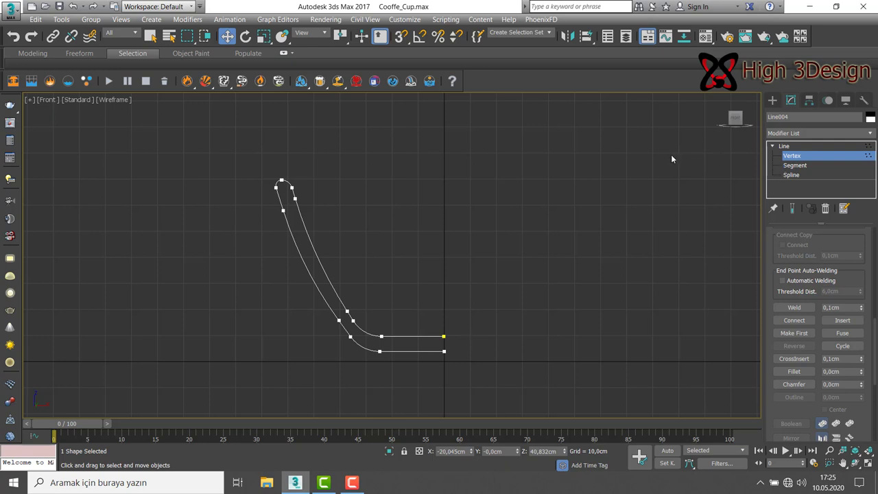
Apply a Lathe modifier to the profile and frame the result in a maximized Perspective view
click(828, 132)
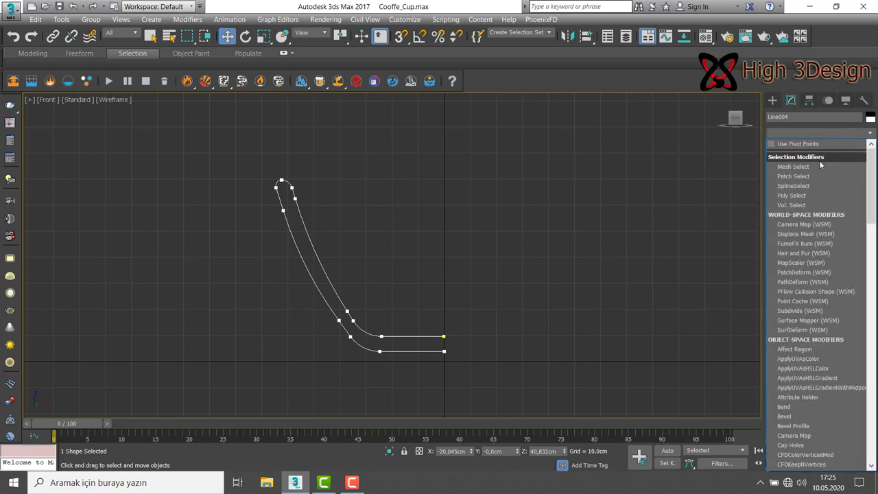
key(l)
click(806, 143)
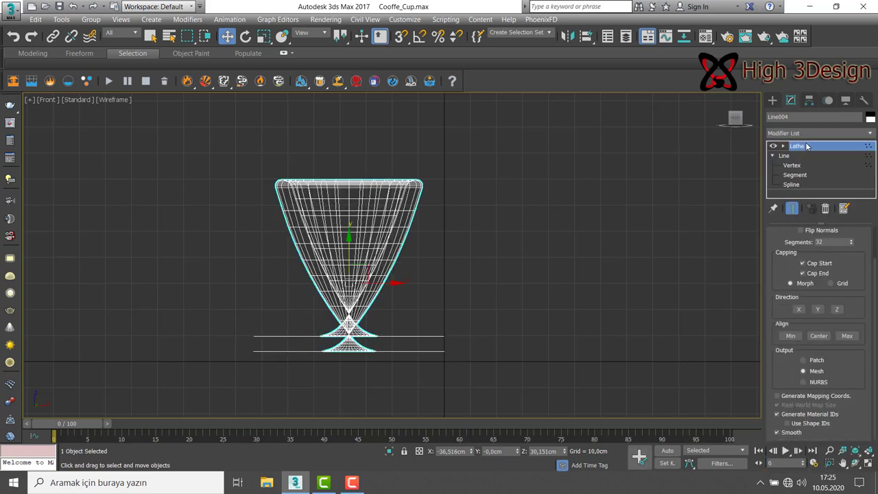
key(alt+w)
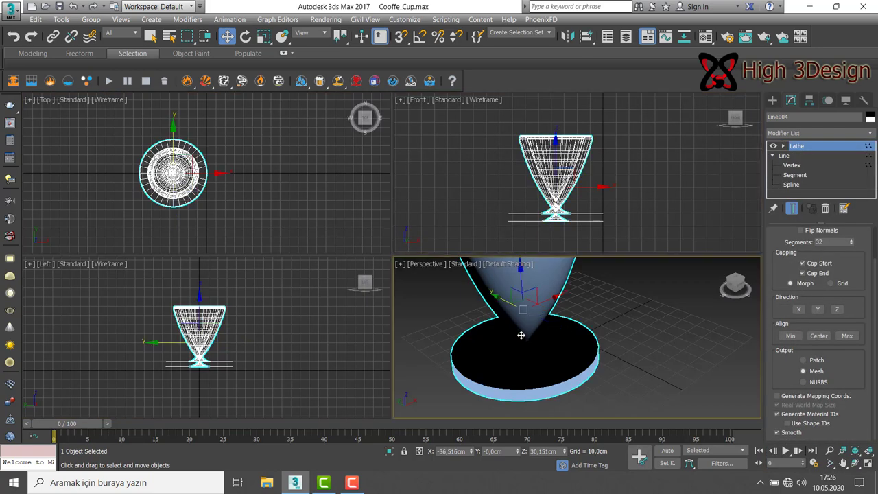
key(alt+w)
scroll(392, 245, down, 3)
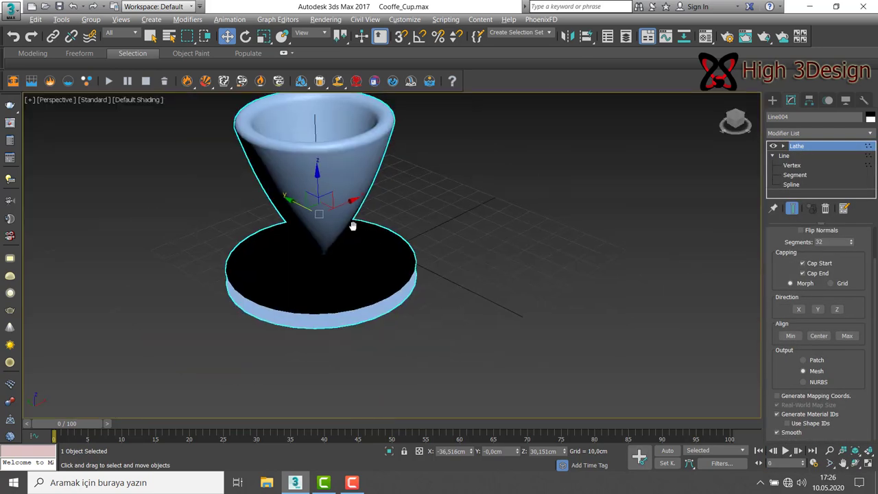
mouse_move(352, 227)
middle_down()
mouse_move(416, 255)
mouse_move(432, 252)
middle_up()
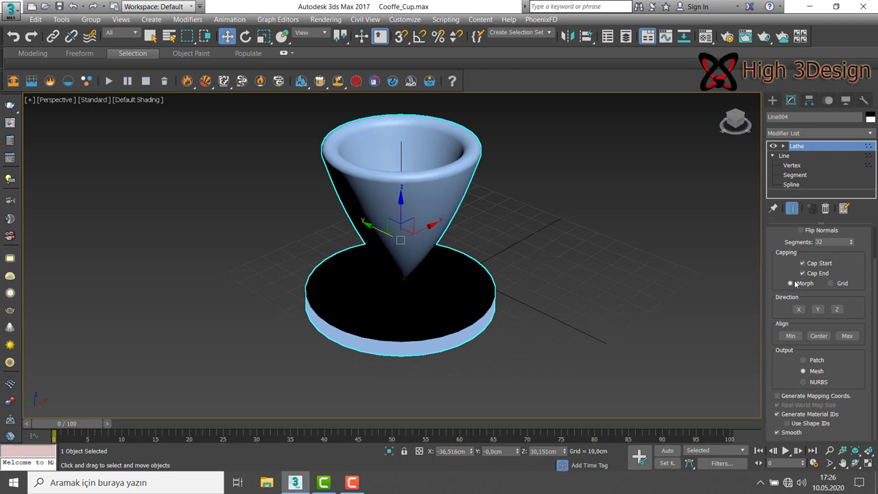
Set the Lathe alignment to Max for a wide bowl and restore the four-viewport layout
click(848, 336)
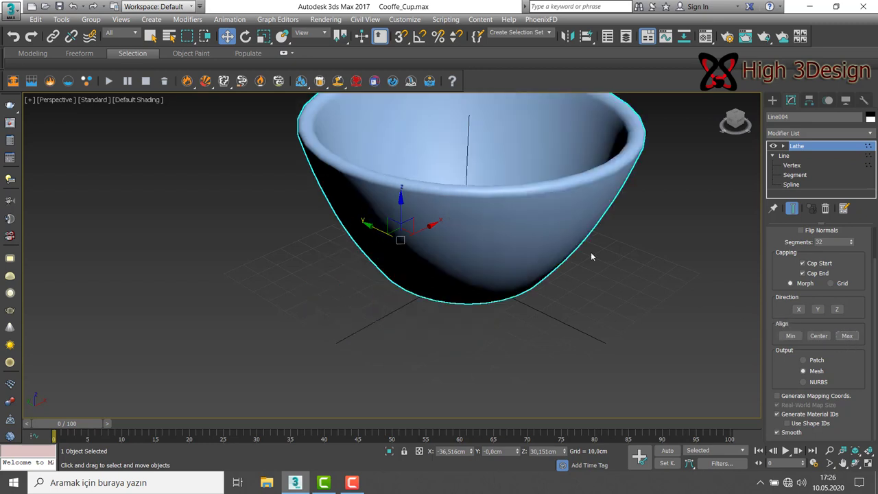
middle_drag(563, 215, 500, 254)
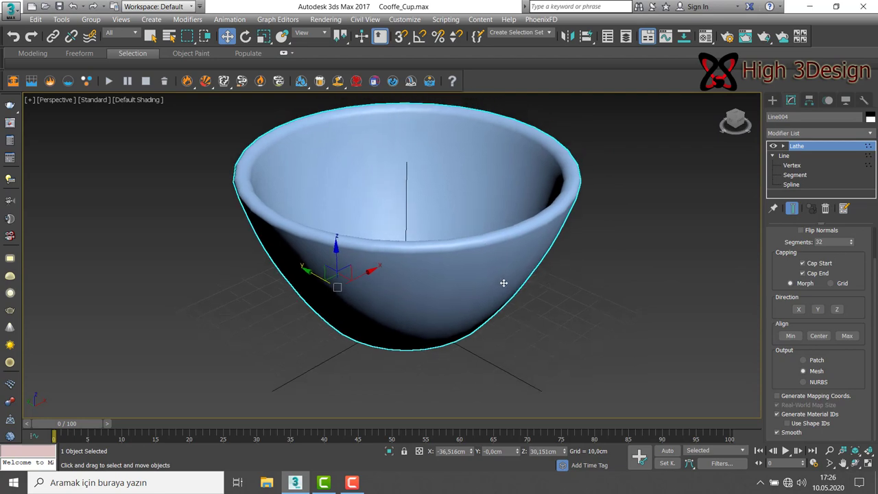
key(alt+w)
right_click(491, 188)
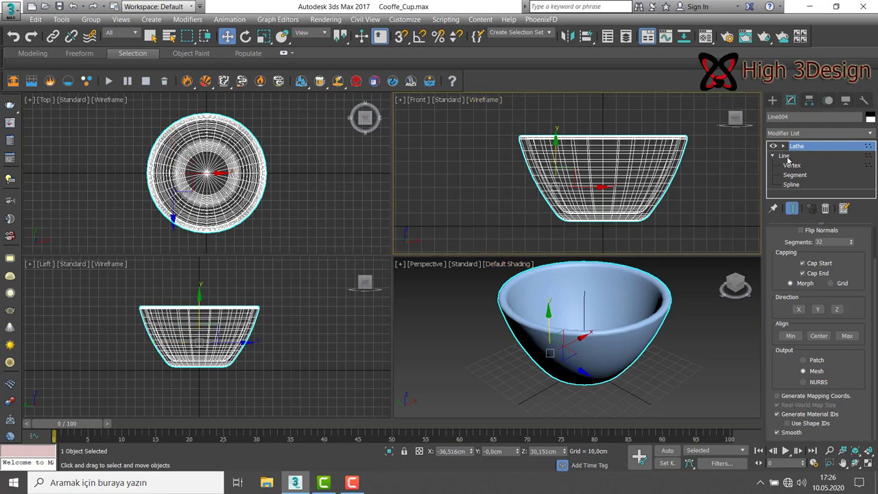
Move Line004's profile vertices, except the end one, along X to reshape the lathed bowl
click(787, 159)
click(787, 159)
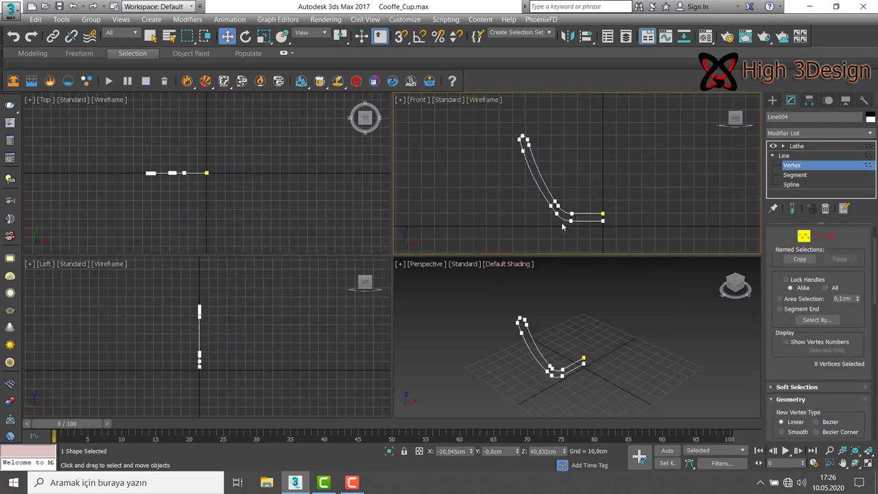
drag(576, 232, 506, 128)
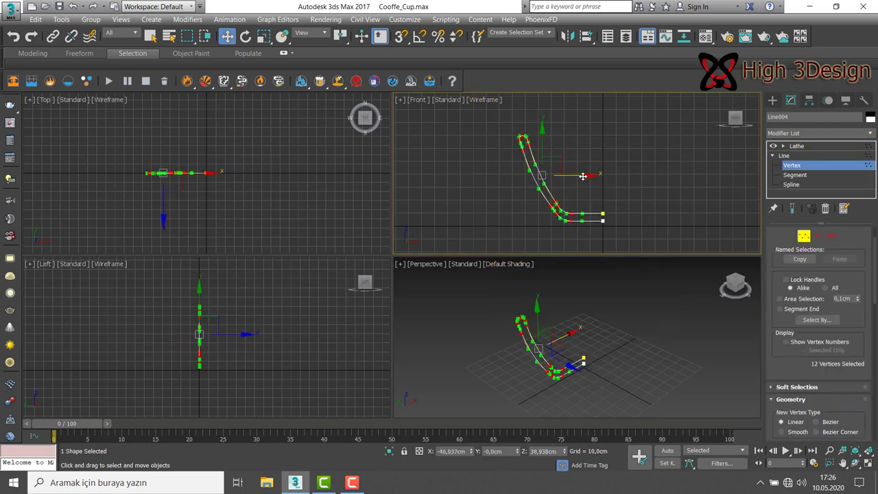
drag(583, 176, 590, 176)
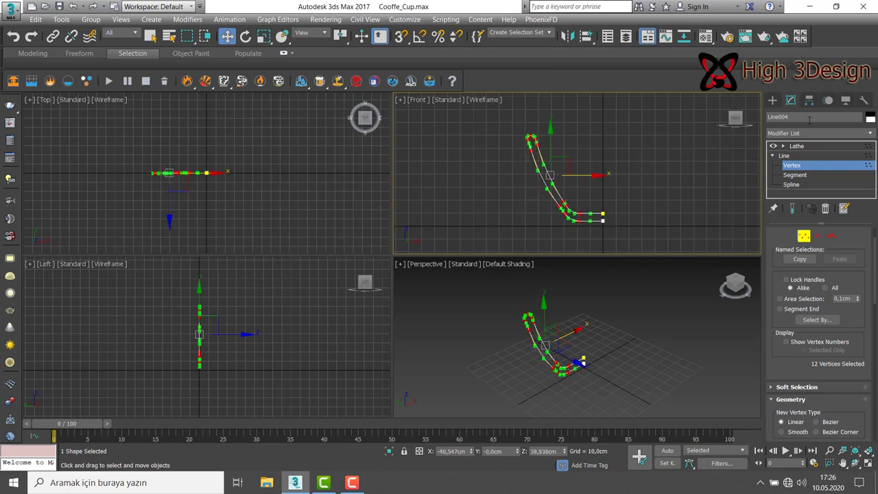
click(796, 146)
click(673, 299)
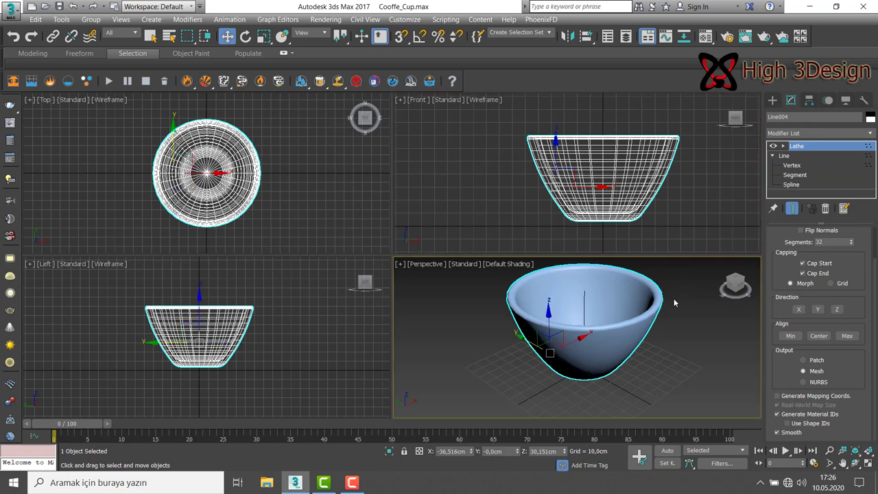
Orbit the maximized Perspective view to inspect the bowl, then maximize and zoom the Left view
key(alt+w)
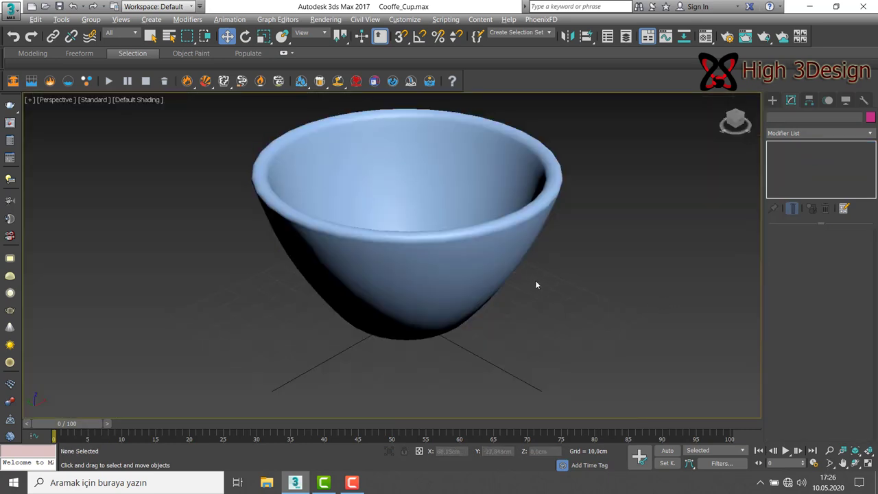
alt+middle_drag(522, 281, 529, 274)
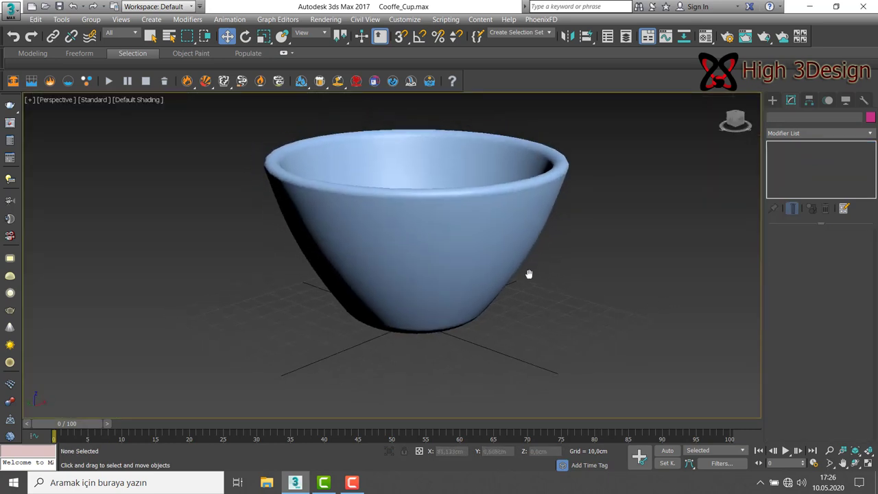
key(alt+w)
click(165, 283)
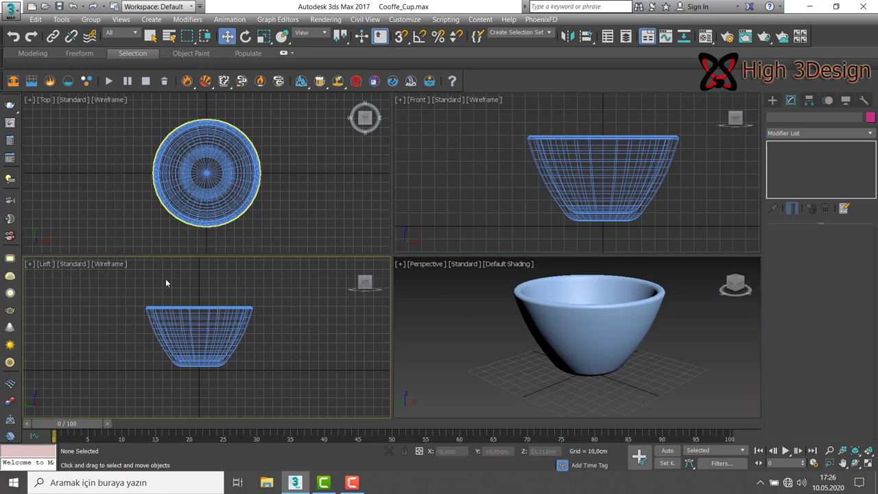
key(alt+w)
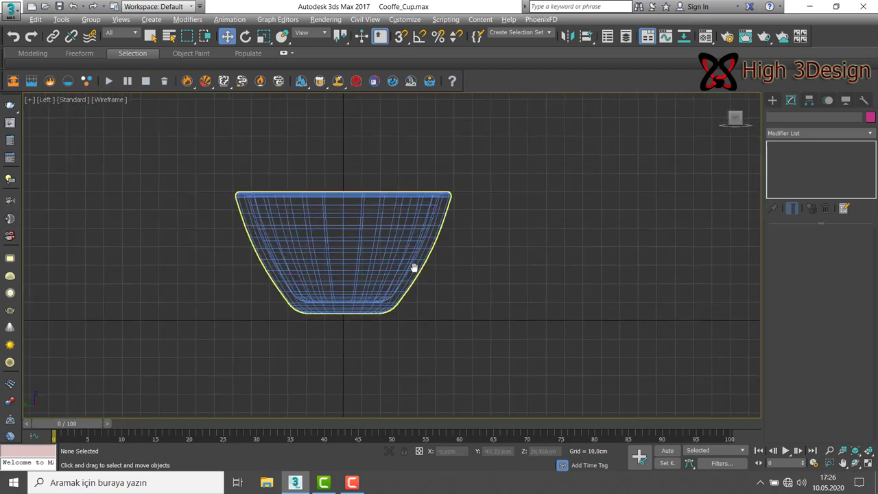
scroll(413, 268, up, 2)
middle_drag(376, 268, 411, 269)
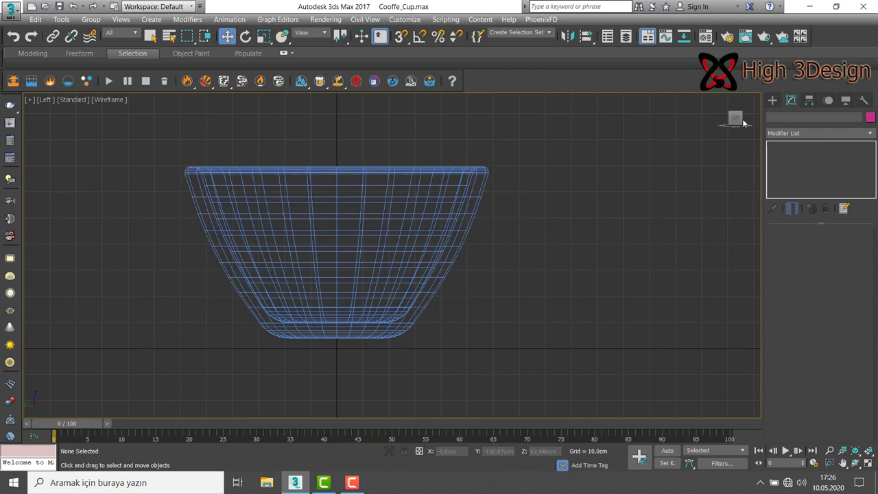
Start a Line beside the cup and place the handle's points up over the top corner
click(772, 100)
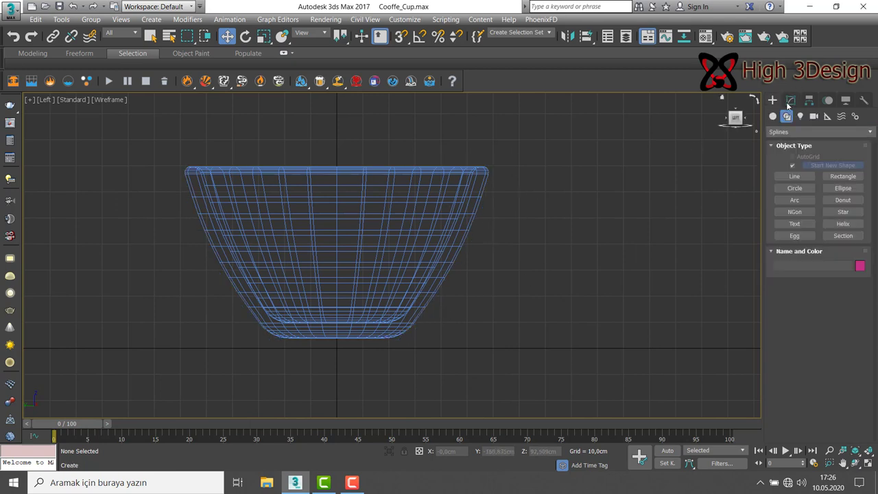
click(794, 176)
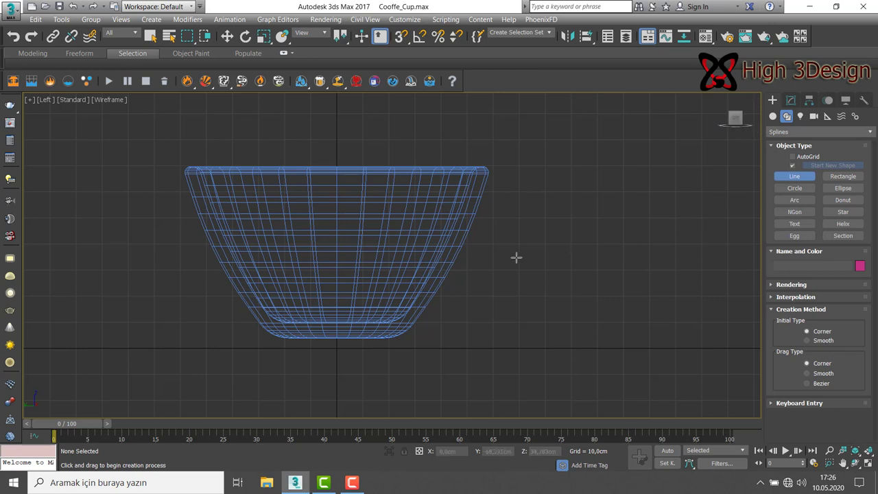
scroll(474, 240, up, 3)
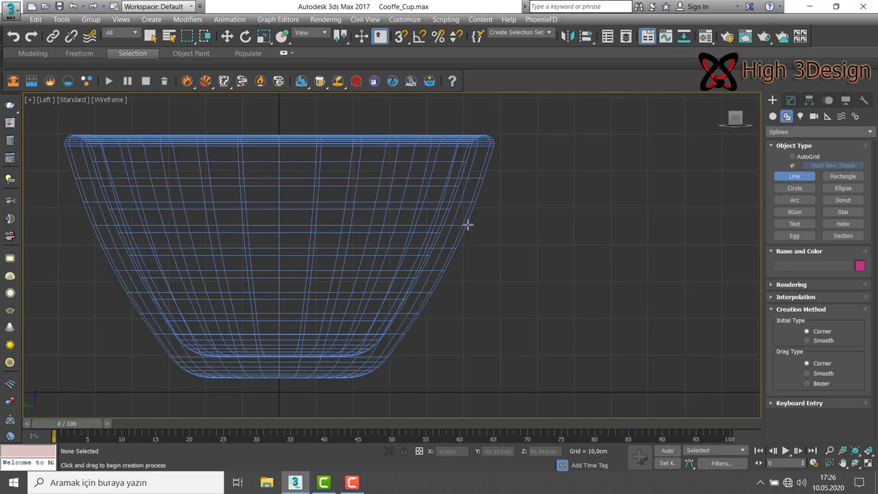
click(469, 225)
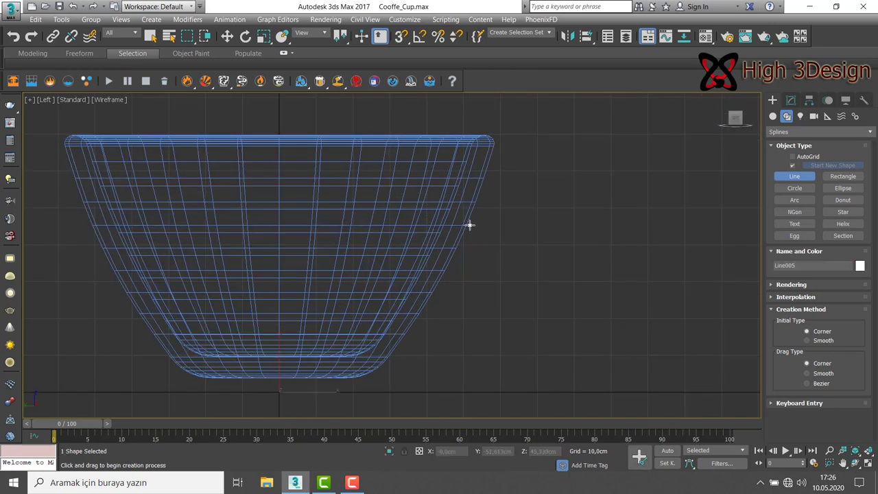
click(506, 203)
click(558, 214)
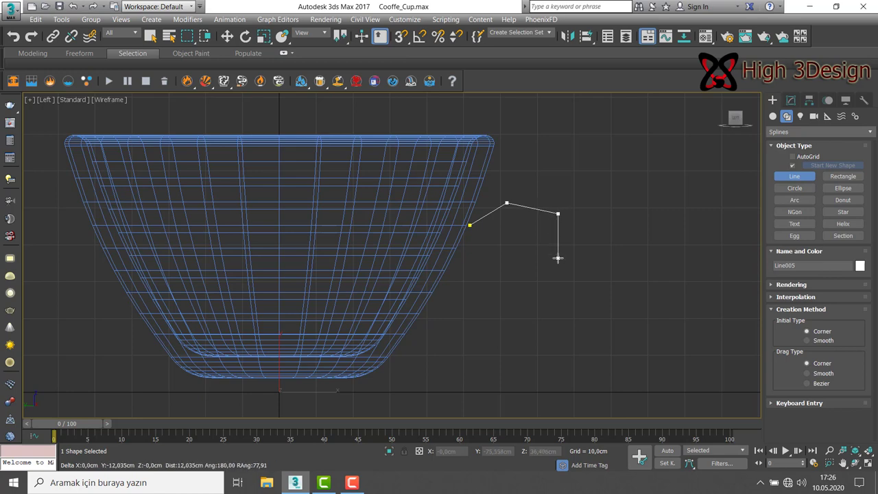
click(565, 257)
Continue the handle outline down and back toward the cup base, then finish the Line005 shape
click(546, 303)
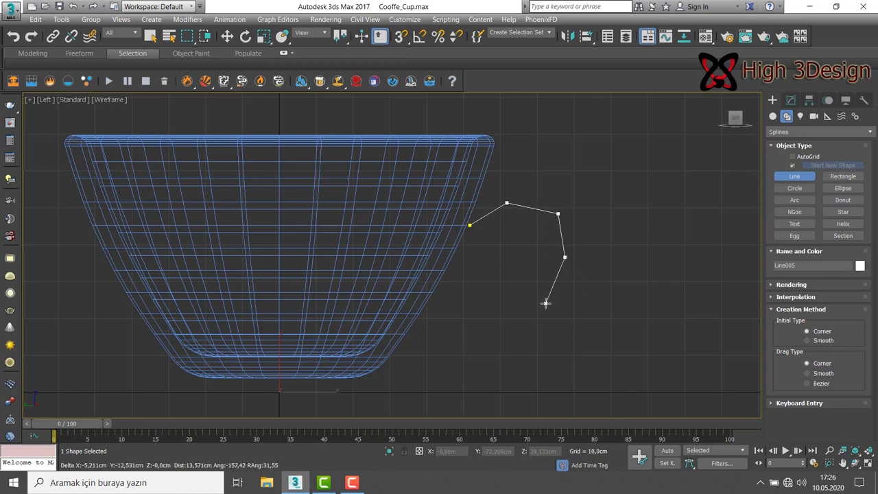
click(496, 331)
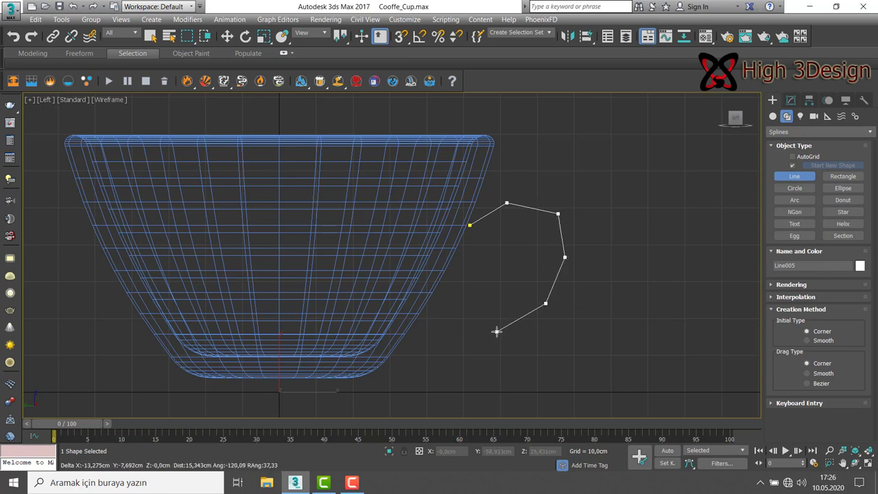
click(446, 342)
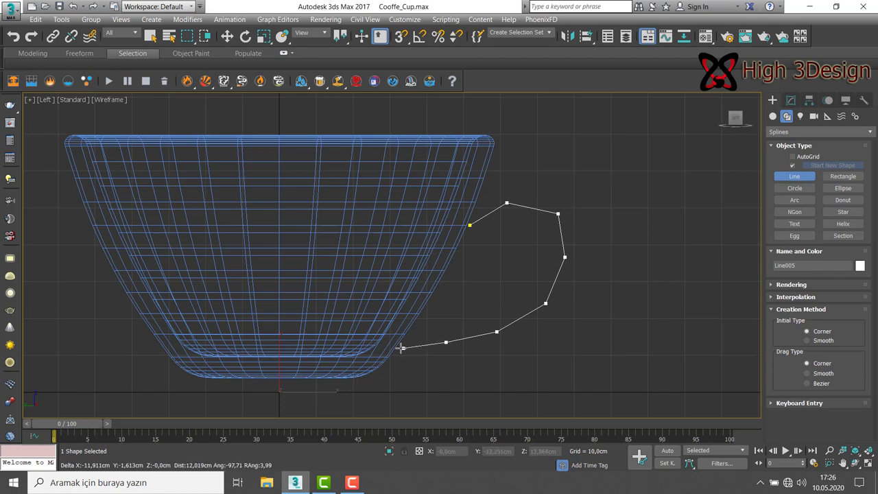
click(400, 348)
right_click(550, 245)
key(w)
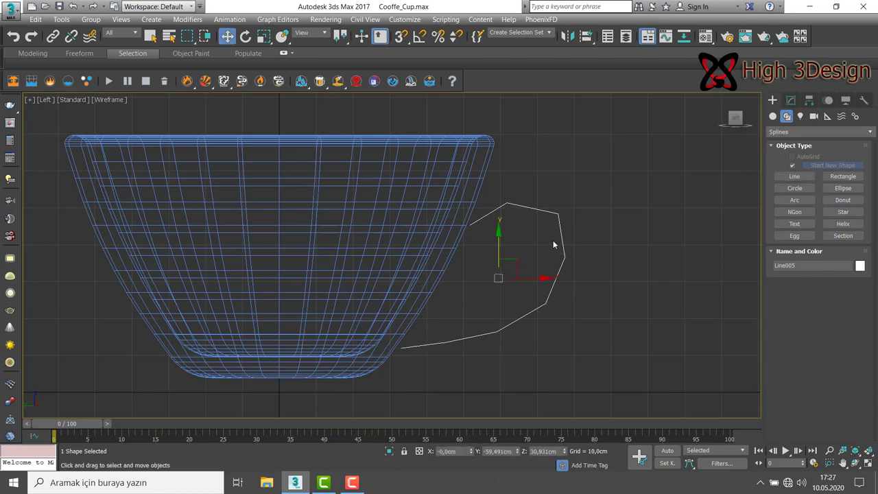
scroll(501, 241, up, 2)
mouse_move(498, 237)
middle_down()
mouse_move(539, 229)
mouse_move(526, 207)
middle_up()
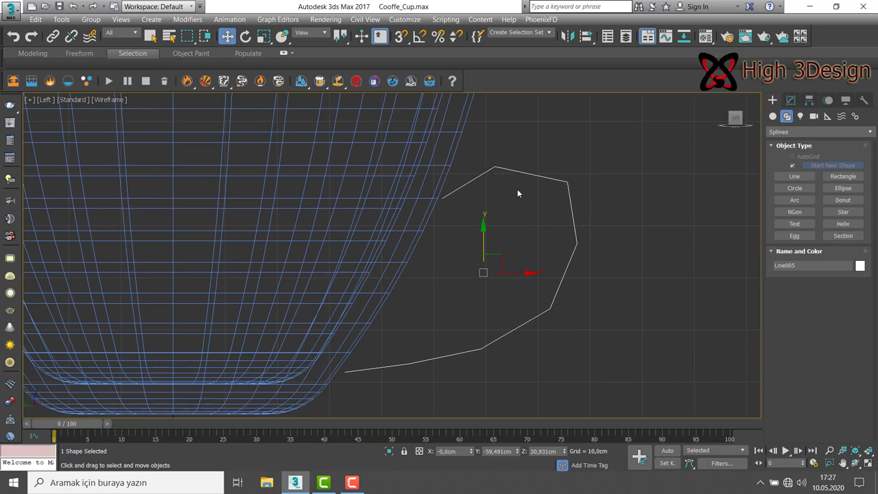
Fillet Line005's two top handle corners at 4,0cm and two outer corners at 2,0cm
click(791, 100)
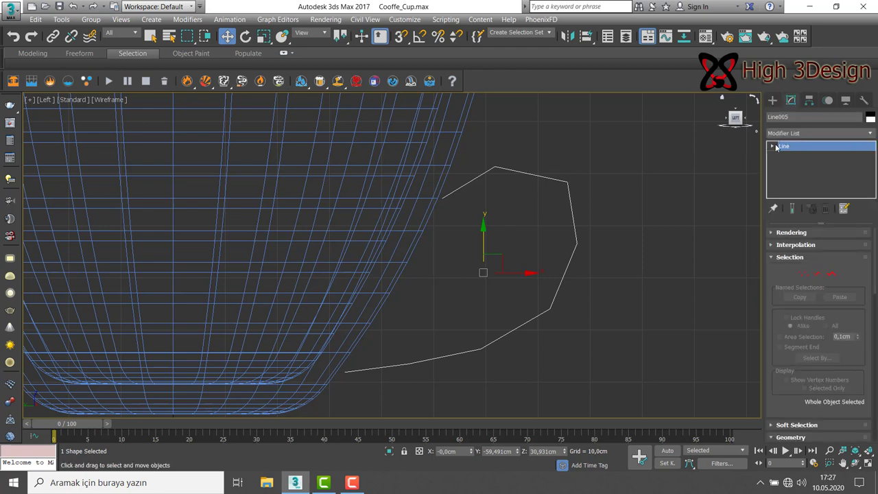
click(771, 146)
click(791, 156)
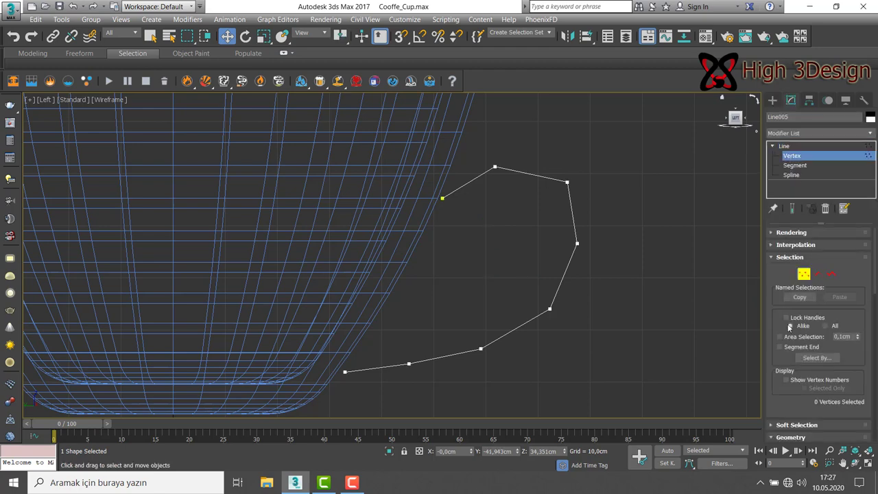
scroll(795, 343, down, 5)
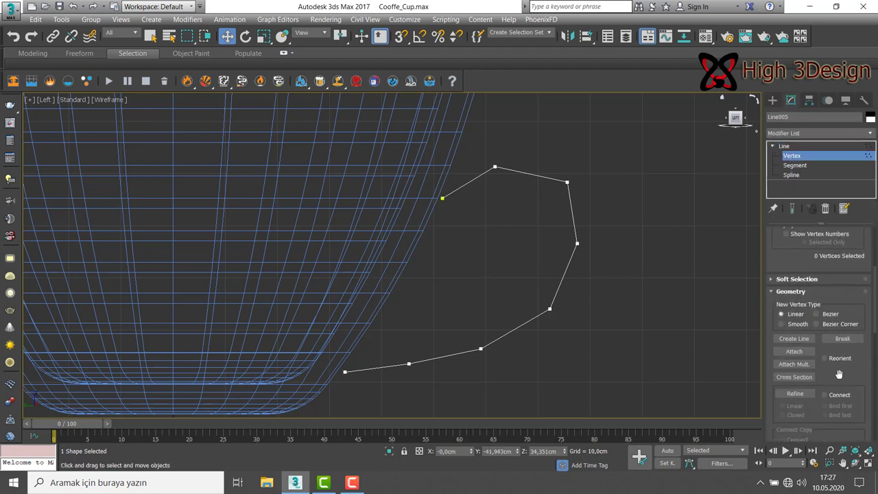
scroll(838, 371, down, 2)
scroll(838, 360, down, 3)
scroll(838, 350, down, 1)
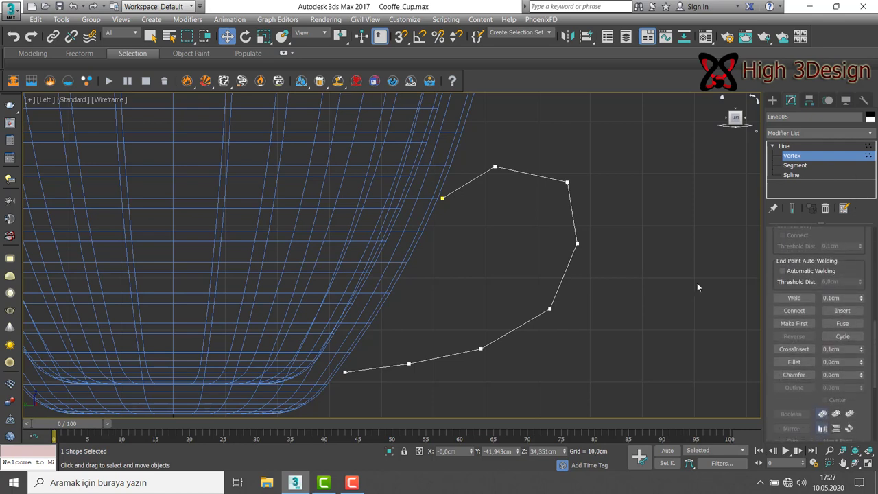
drag(487, 148, 486, 145)
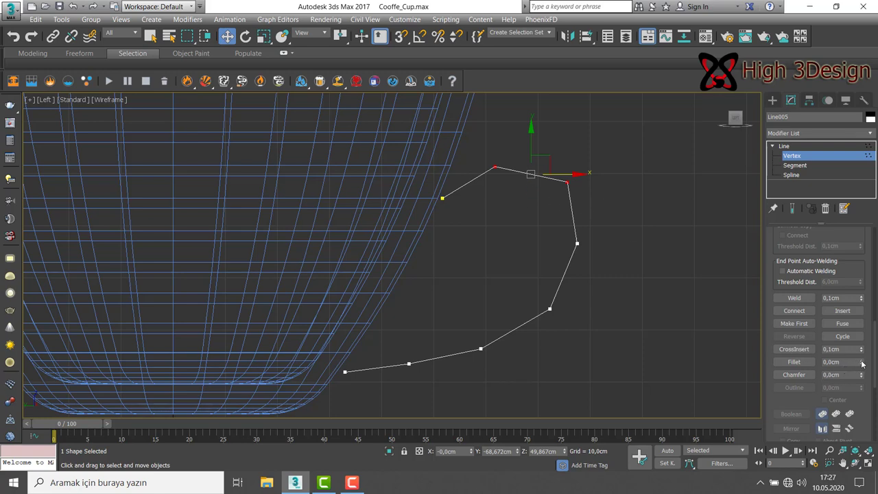
drag(862, 364, 865, 359)
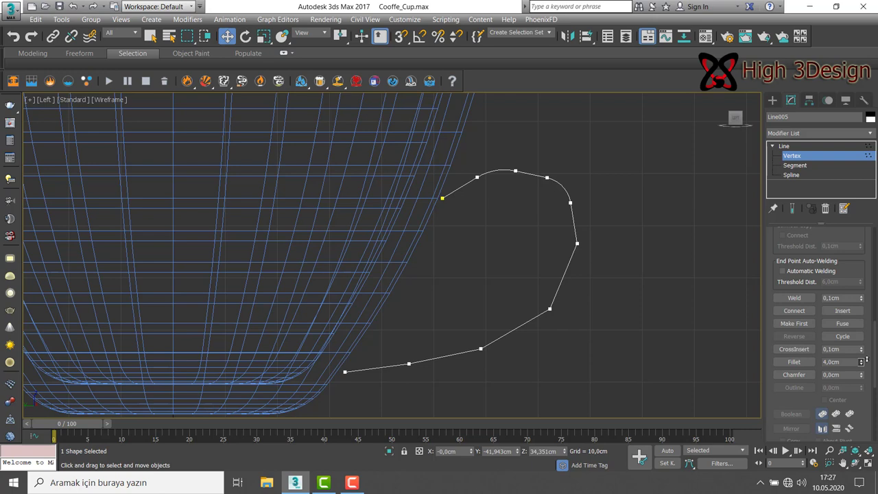
drag(528, 231, 586, 319)
drag(863, 364, 861, 361)
scroll(548, 178, up, 3)
Reposition the handle's top vertex and adjust its Bezier tangents to round the top arc
click(501, 169)
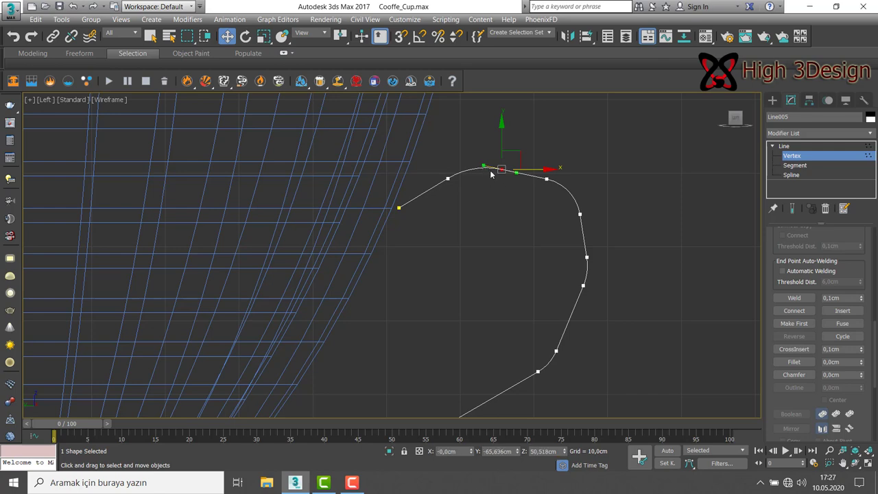
scroll(480, 163, up, 2)
drag(472, 157, 471, 156)
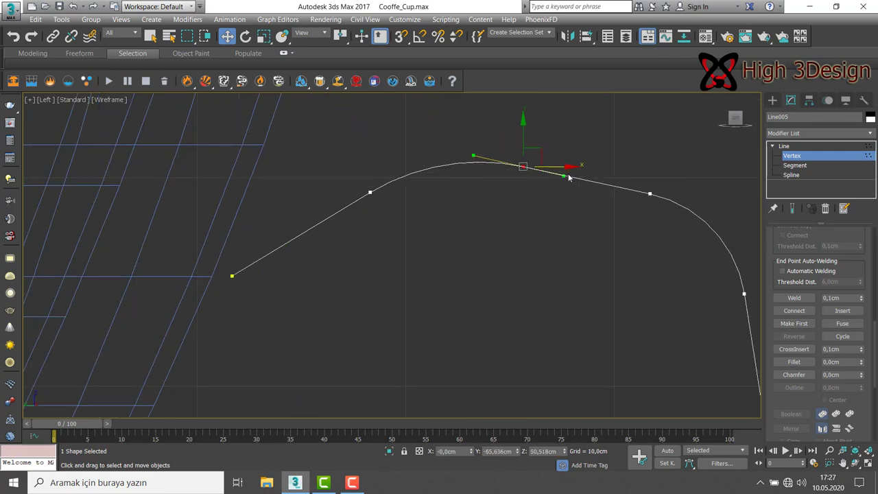
drag(537, 149, 544, 143)
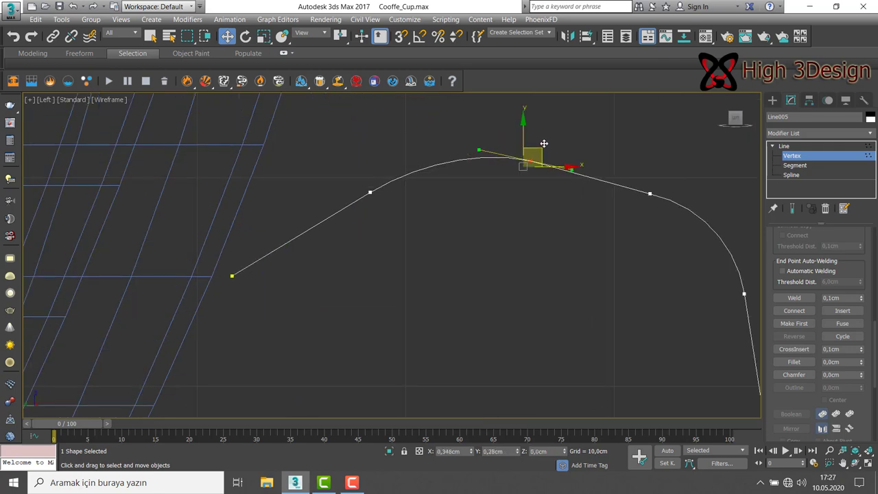
mouse_move(655, 200)
mouse_down()
mouse_move(643, 176)
mouse_move(659, 164)
mouse_up()
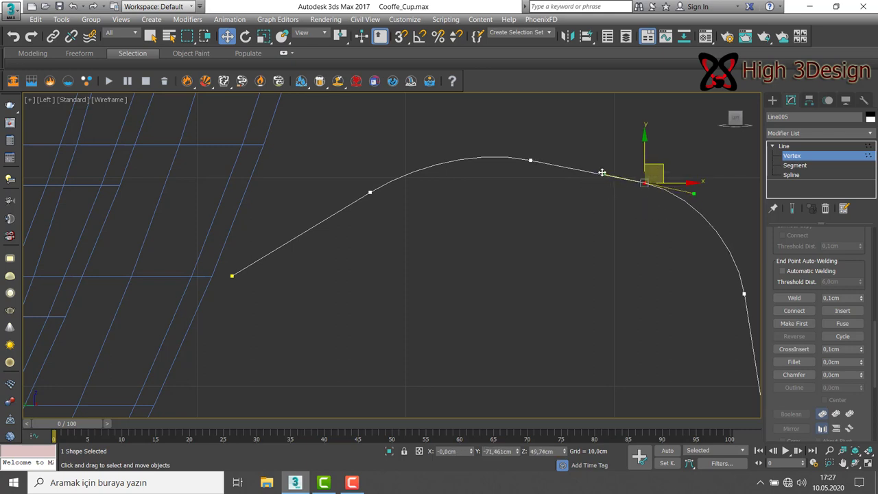
drag(601, 172, 604, 167)
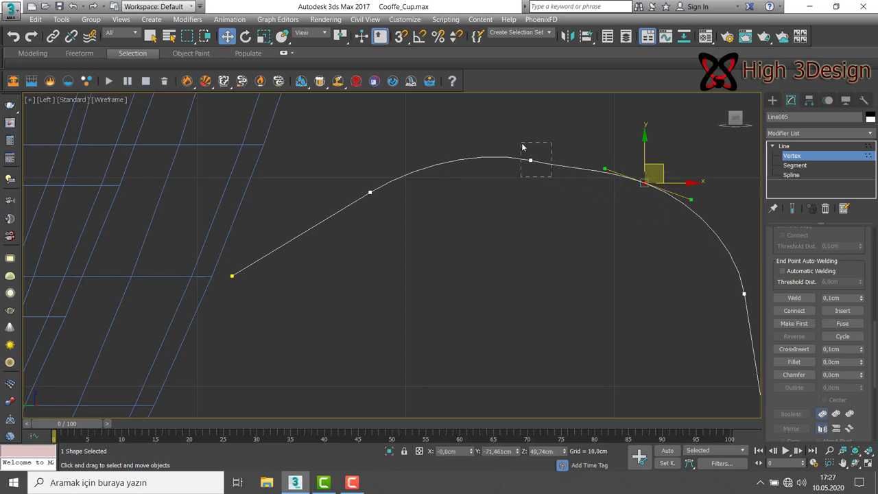
mouse_move(549, 175)
mouse_down()
mouse_move(523, 147)
mouse_move(480, 154)
mouse_up()
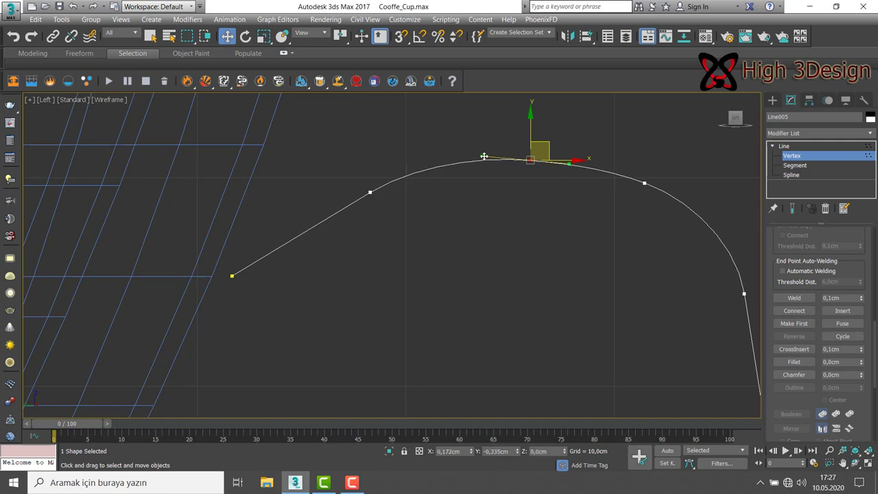
Bend the tangents of the right-side vertices to smooth the handle's right curve
scroll(492, 168, down, 5)
scroll(604, 227, up, 4)
click(542, 187)
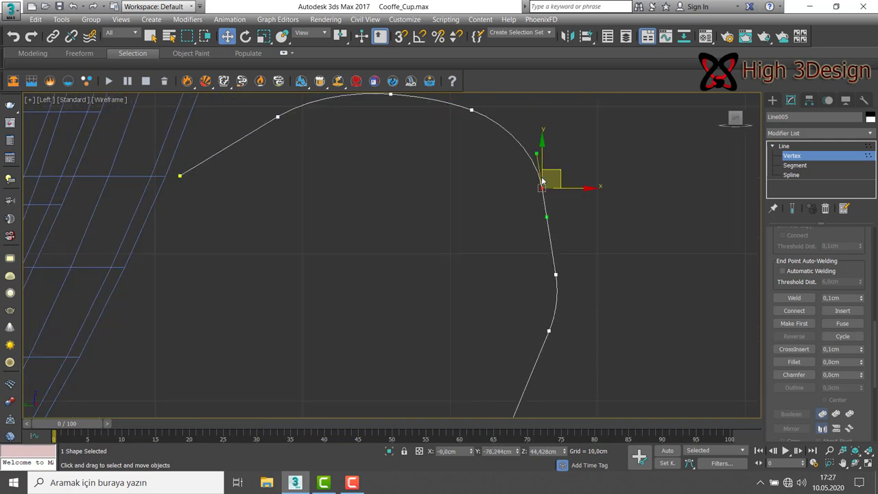
drag(581, 290, 537, 253)
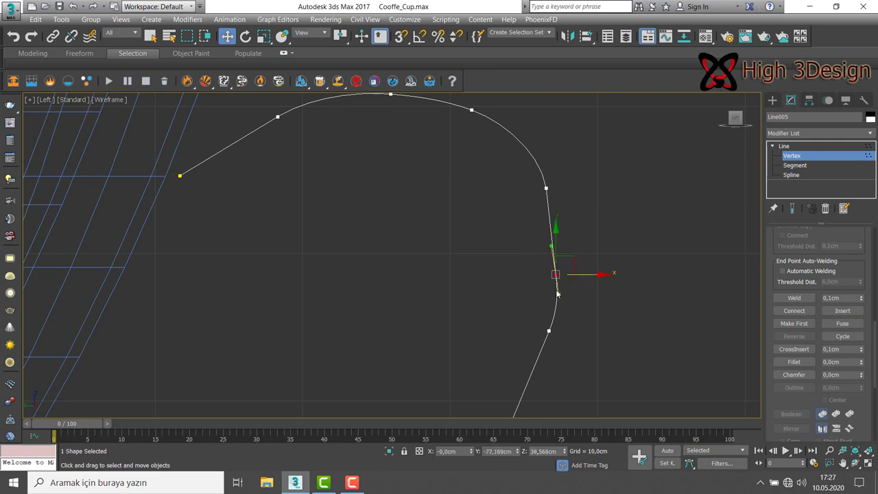
middle_drag(568, 308, 566, 263)
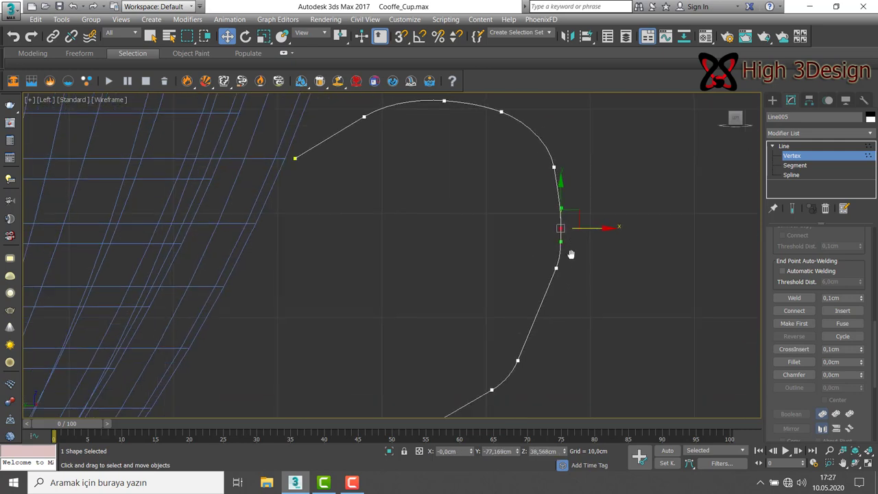
click(545, 246)
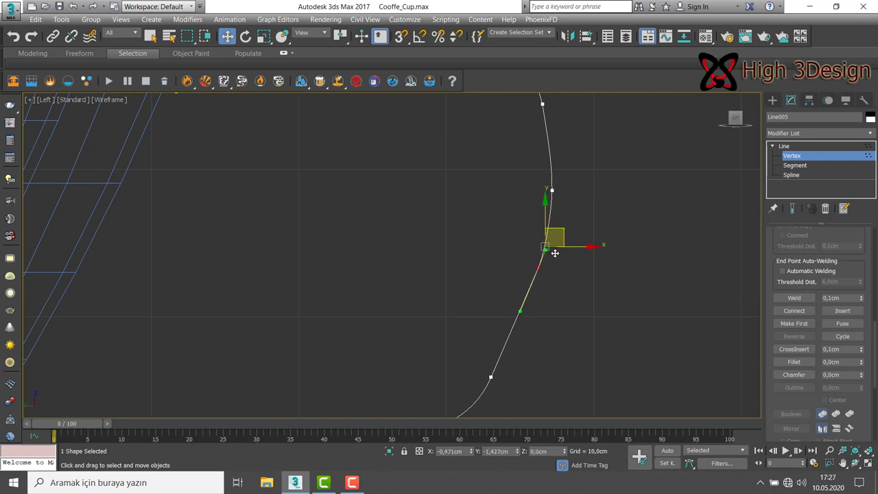
drag(556, 257, 556, 266)
Adjust the tangents at the lower and bottom bends to soften the handle's lower curve
scroll(561, 268, down, 2)
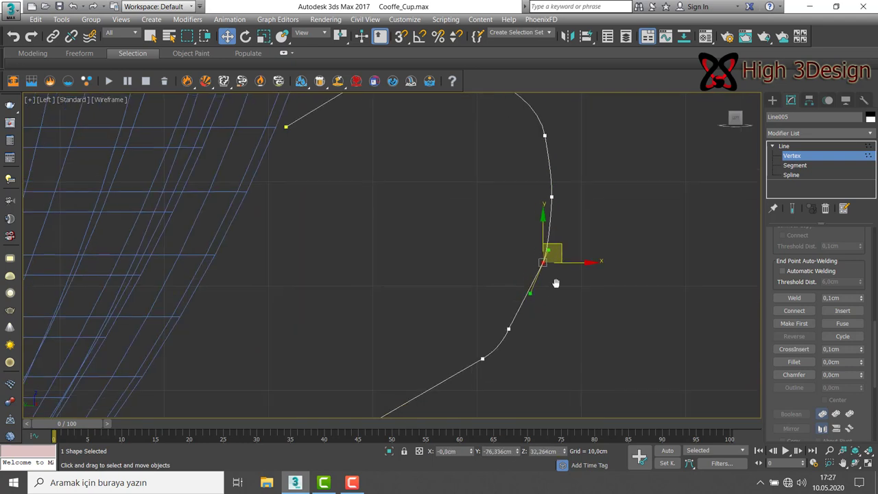
scroll(502, 290, up, 2)
drag(535, 237, 513, 260)
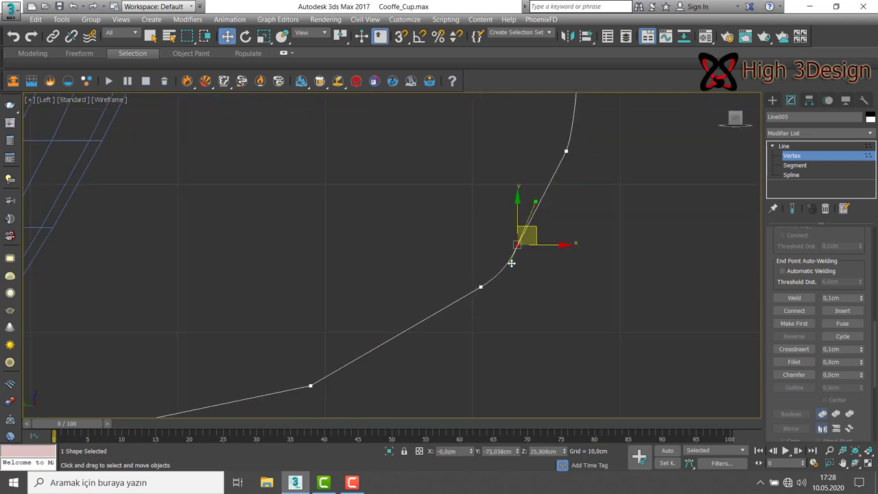
drag(539, 228, 538, 227)
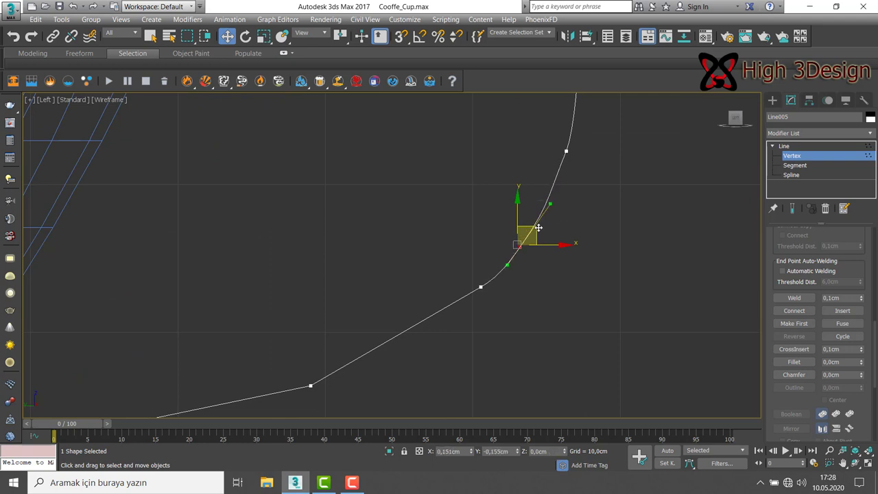
scroll(506, 288, down, 2)
click(500, 293)
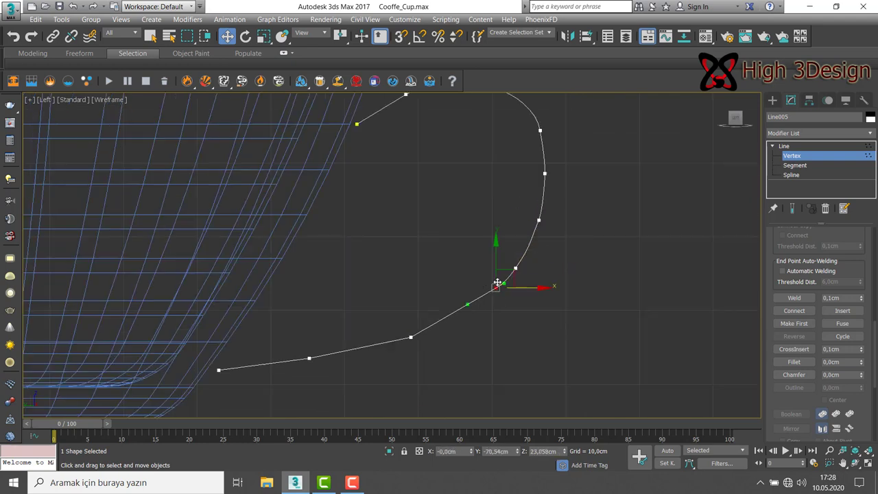
drag(508, 272, 499, 283)
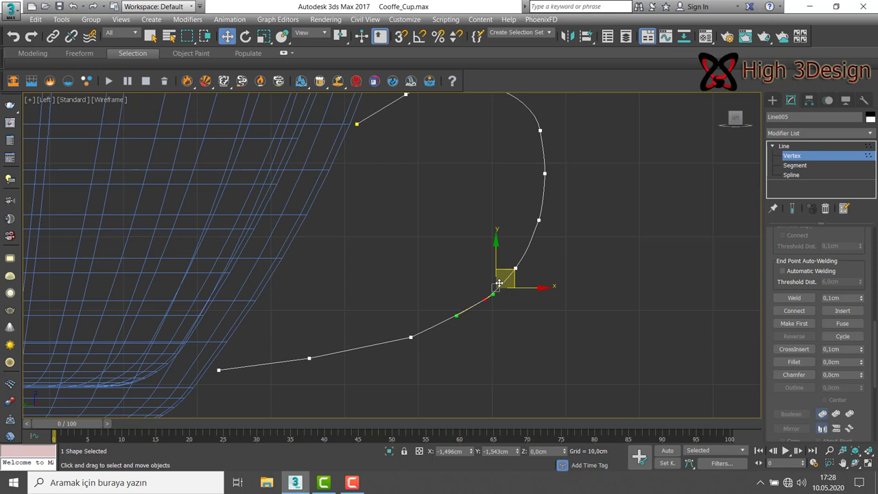
Check the bottom and upper-right handle vertices, then zoom out to see the whole loop
click(504, 336)
click(412, 337)
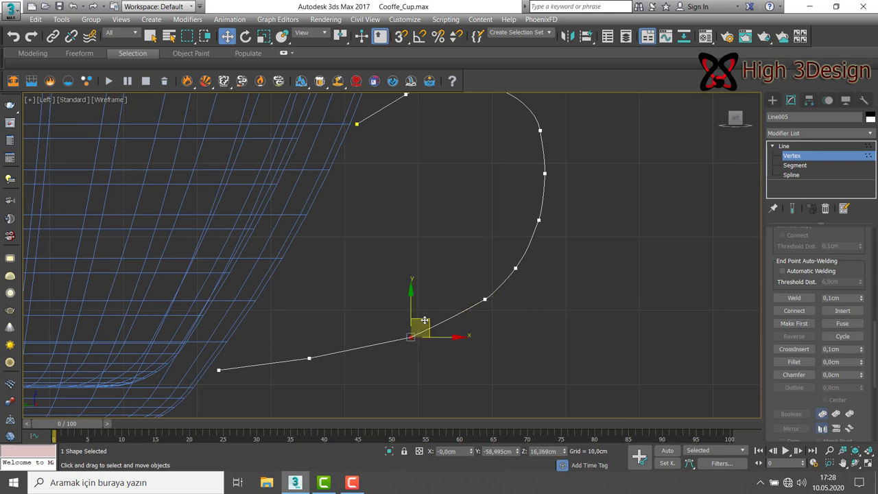
click(542, 293)
scroll(493, 278, down, 2)
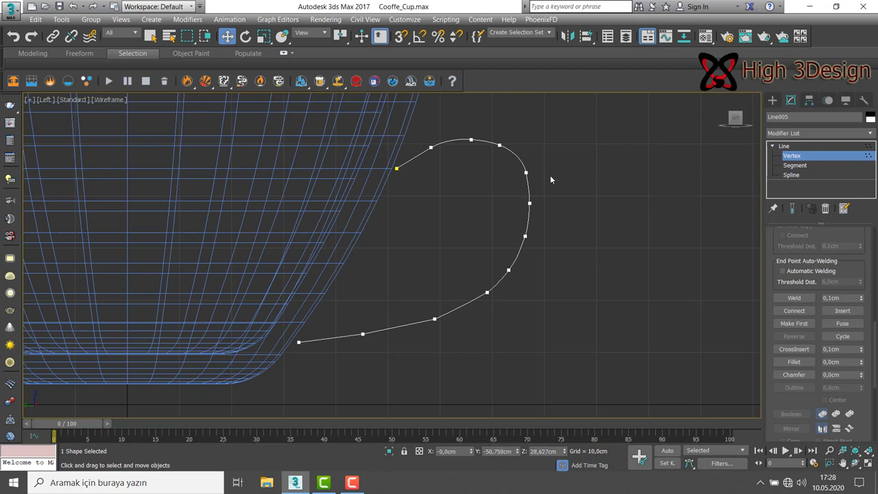
click(526, 172)
scroll(528, 178, up, 5)
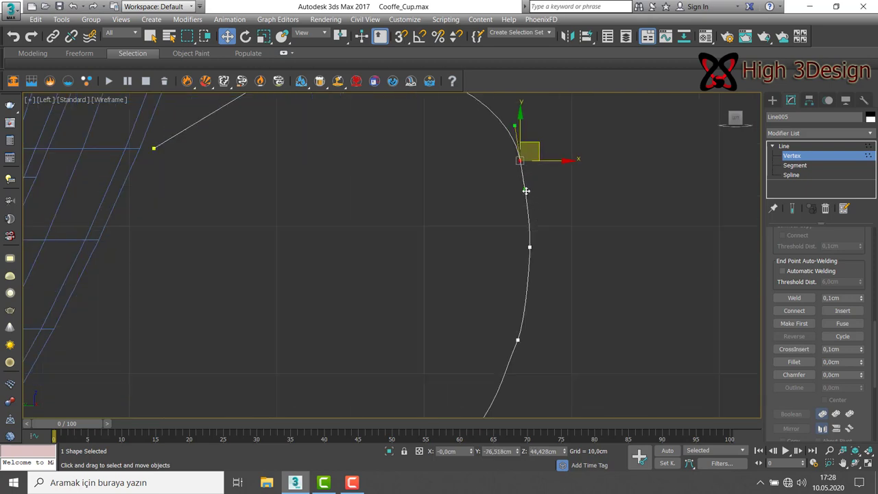
click(555, 192)
scroll(574, 201, down, 3)
scroll(580, 205, down, 2)
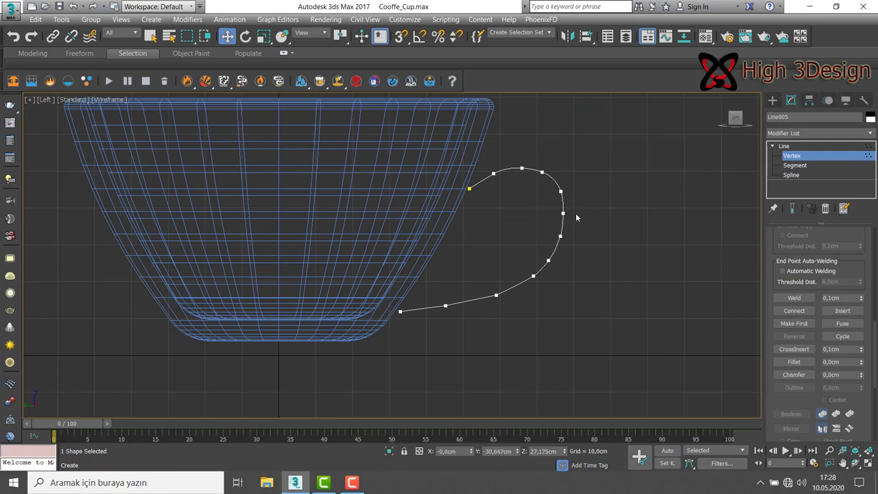
Restore four viewports, select the Line004 cup body and open its quad menu for Convert To
key(alt+w)
right_click(531, 164)
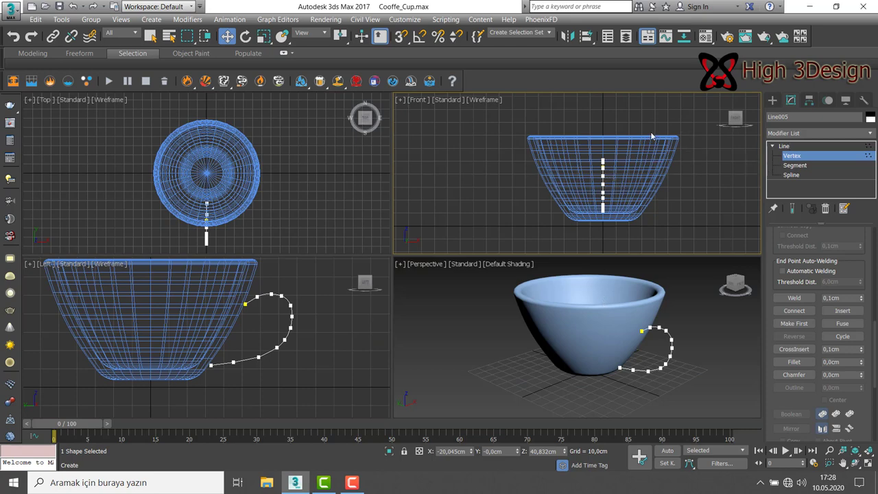
click(773, 101)
click(662, 183)
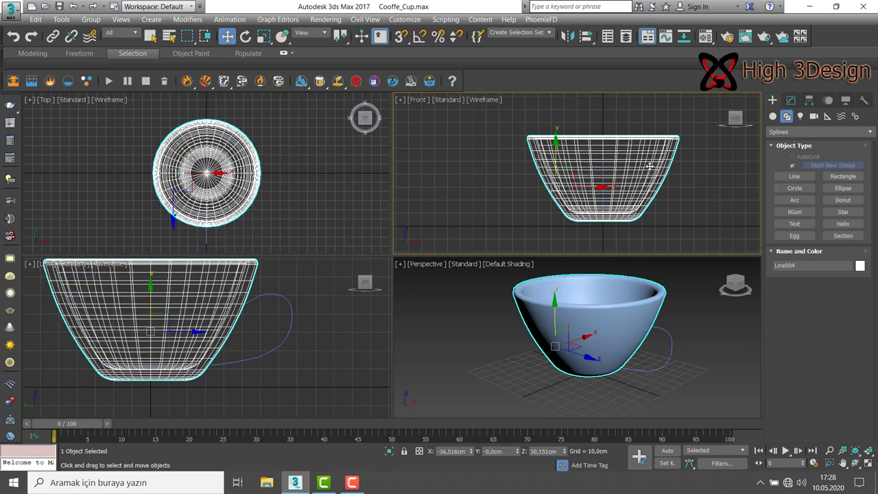
scroll(649, 165, up, 2)
right_click(649, 164)
mouse_move(703, 285)
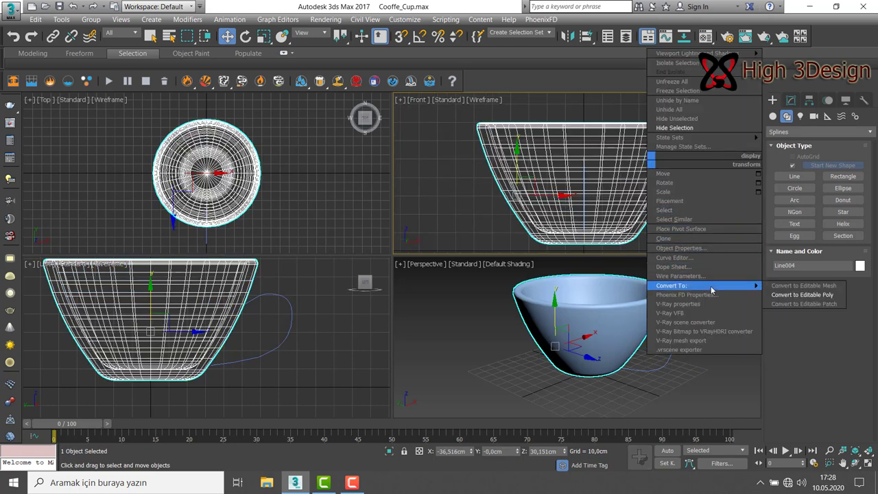
Convert the cup to an Editable Poly in Polygon sub-object mode
click(807, 297)
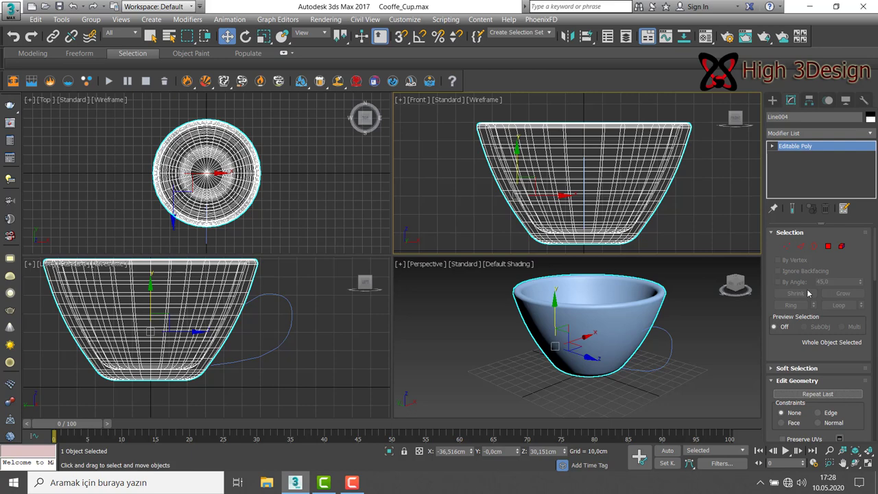
click(829, 247)
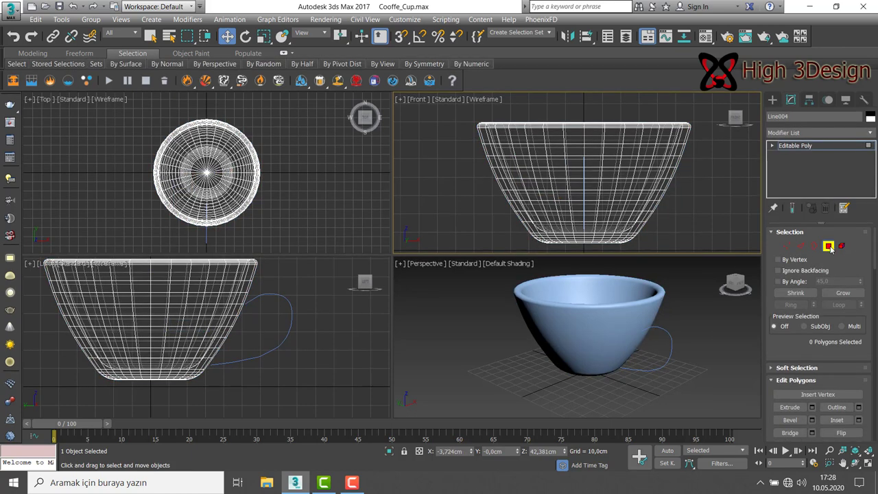
scroll(602, 168, up, 5)
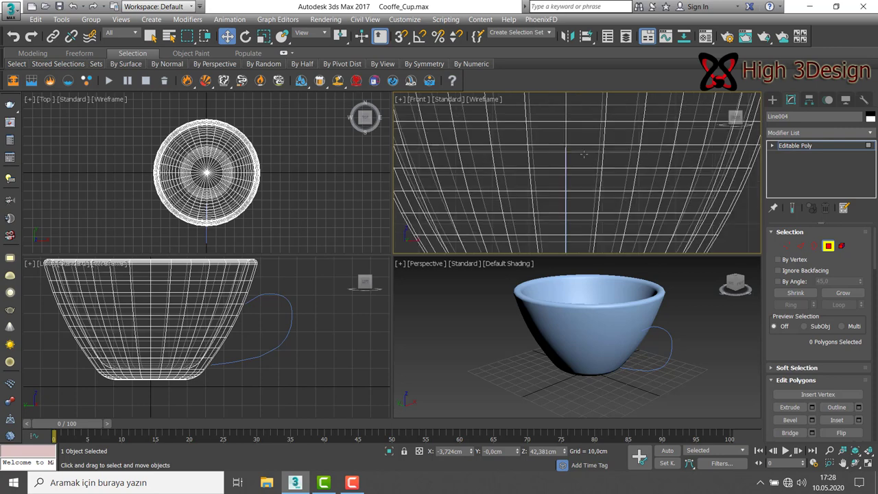
scroll(584, 153, down, 2)
Select a 2×2 block of side faces near the handle curve in the Front view
click(581, 141)
ctrl+click(556, 139)
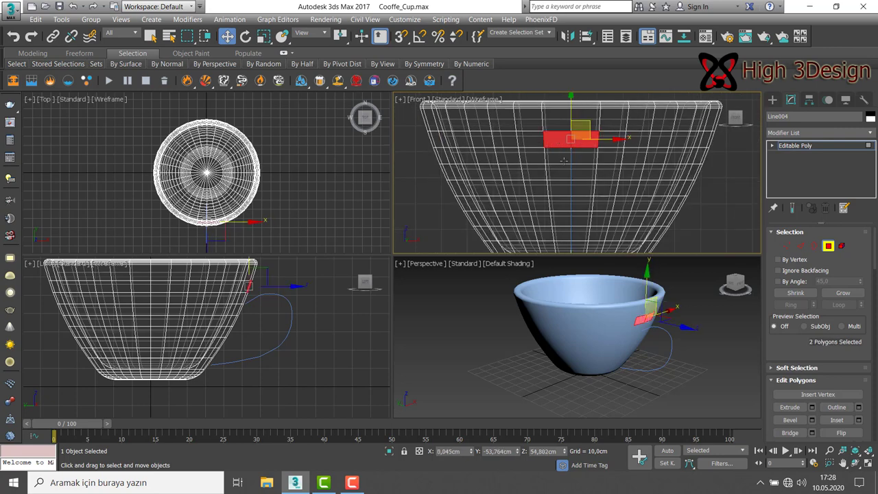
ctrl+click(564, 160)
ctrl+click(580, 158)
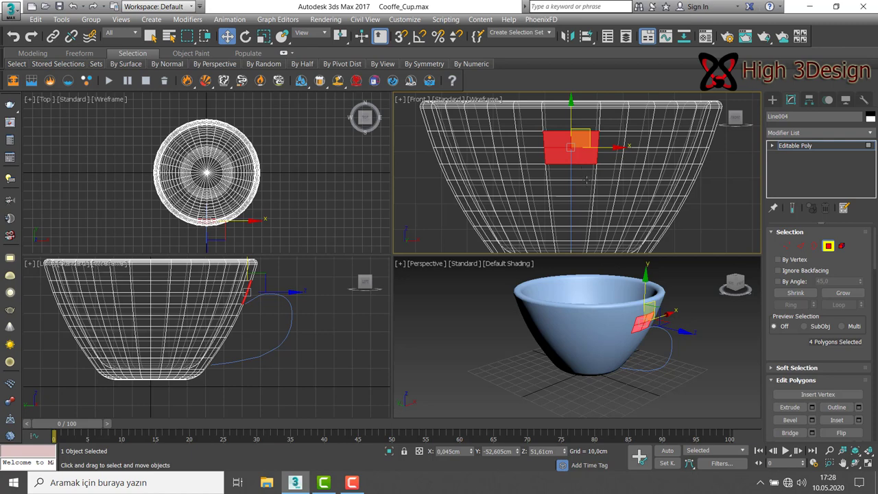
ctrl+click(564, 177)
ctrl+click(584, 172)
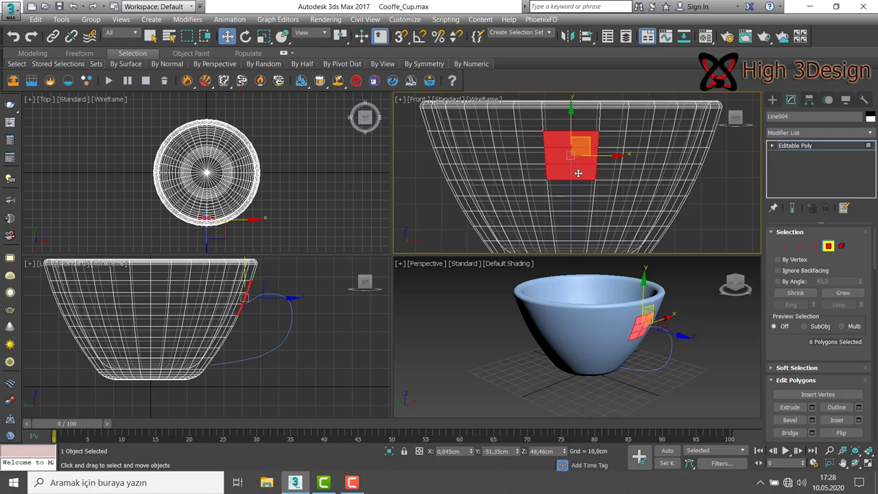
alt+click(581, 139)
alt+click(557, 139)
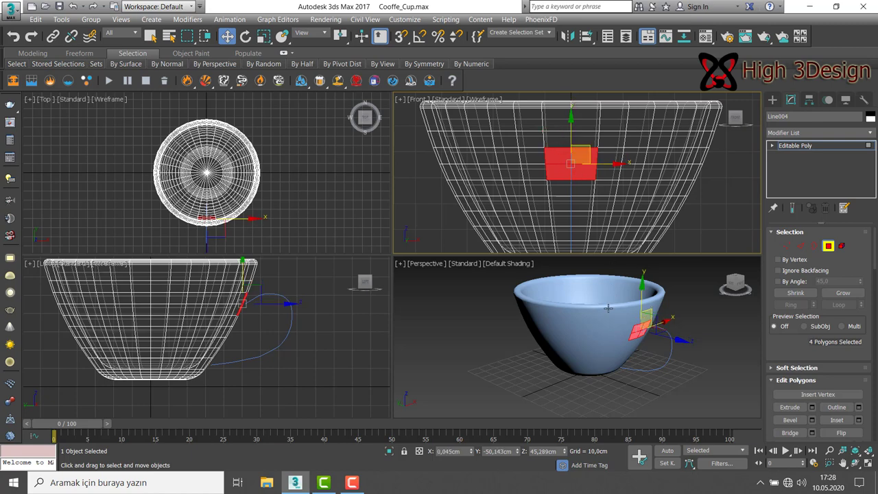
middle_click(588, 315)
Extrude the selected faces along the Line005 curve in the maximized Perspective view
key(alt+w)
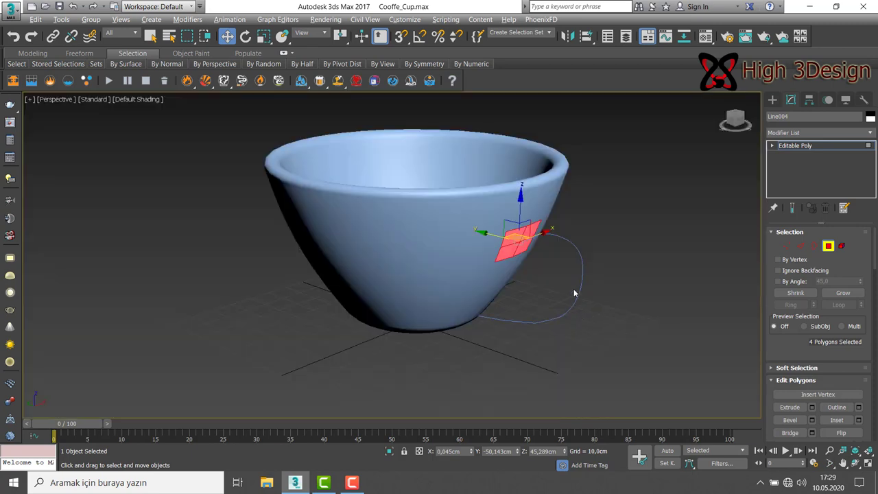
alt+middle_drag(574, 293, 567, 235)
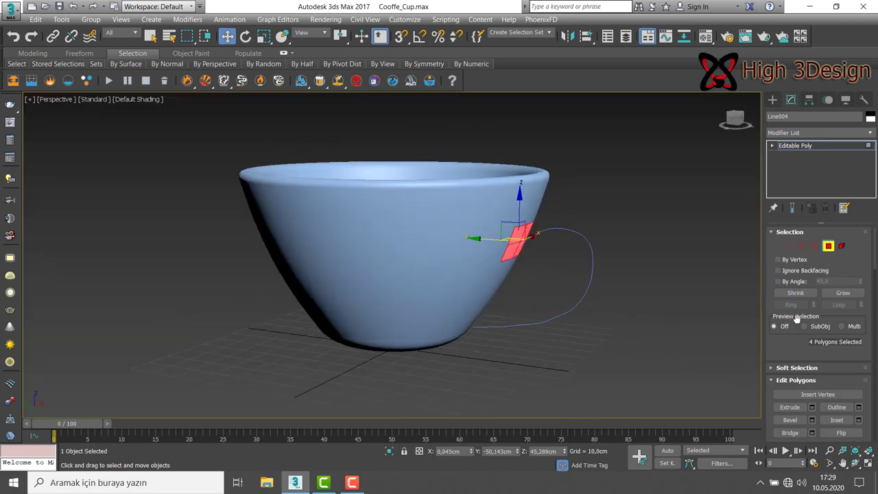
drag(799, 316, 799, 276)
scroll(801, 277, down, 3)
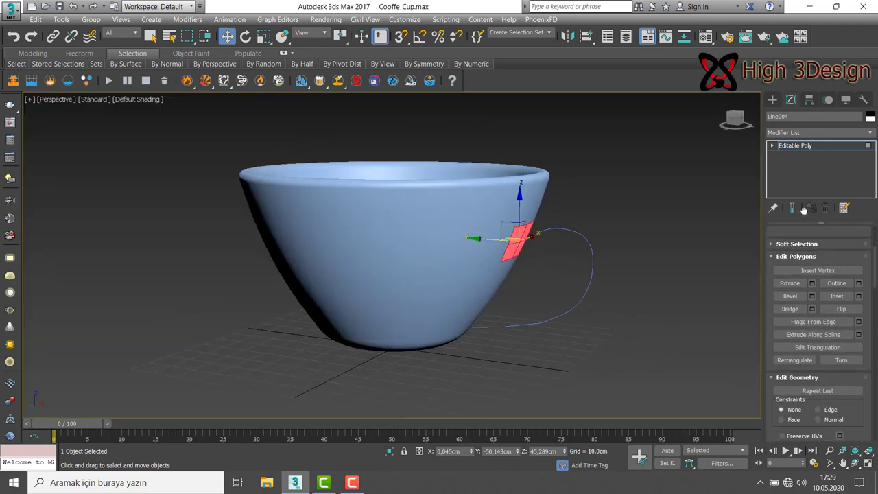
scroll(808, 284, down, 3)
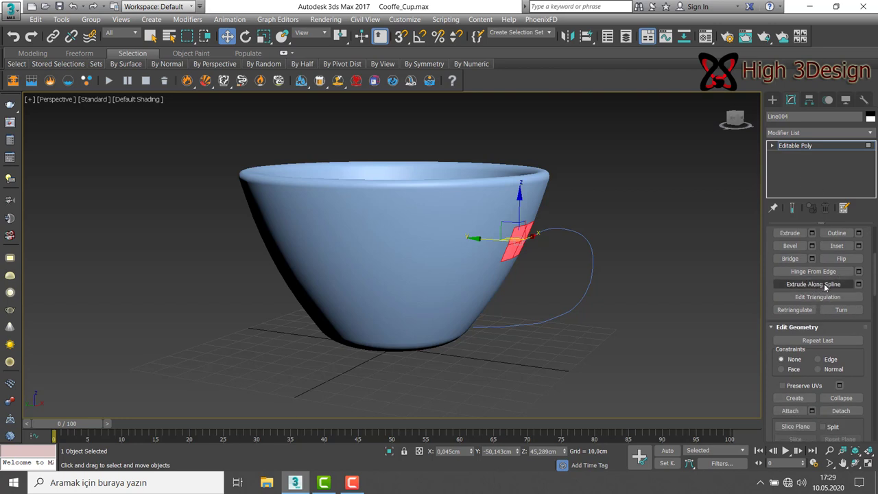
click(798, 285)
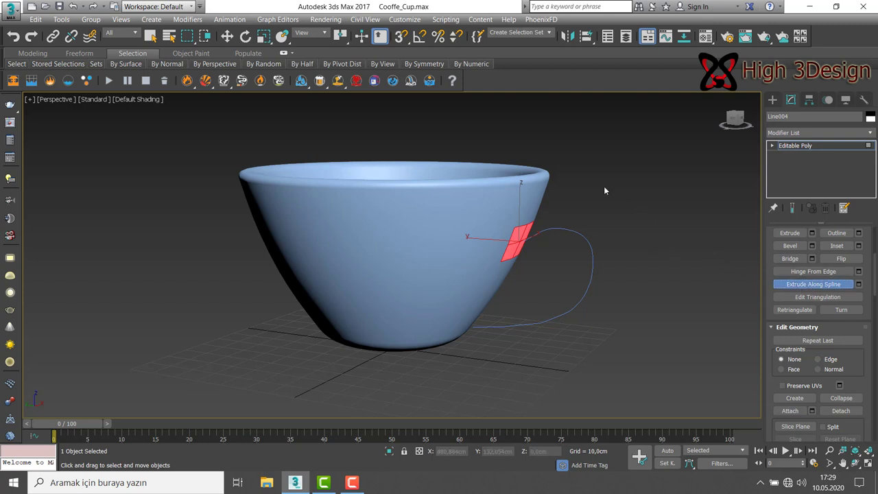
click(579, 235)
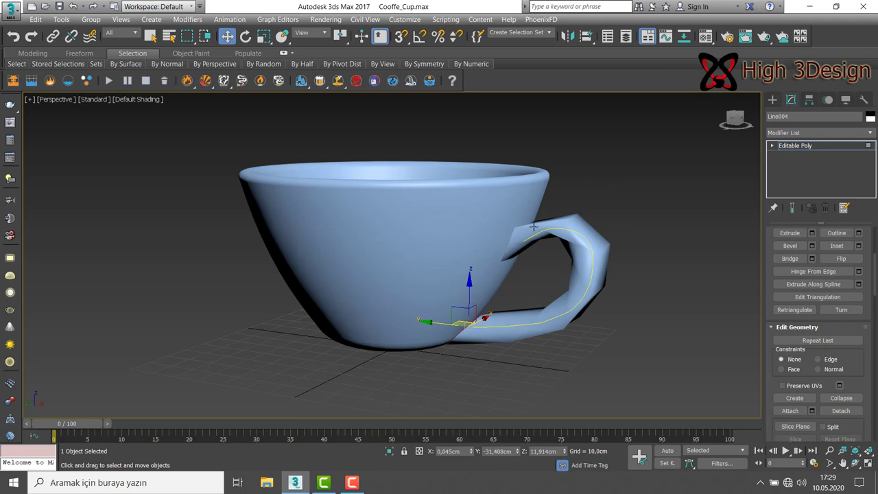
Hide the handle's guide curve, then select a rim polygon and open the Modifier List
right_click(594, 209)
click(496, 297)
mouse_move(552, 252)
alt+middle_down()
mouse_move(478, 260)
mouse_move(494, 262)
alt+middle_up()
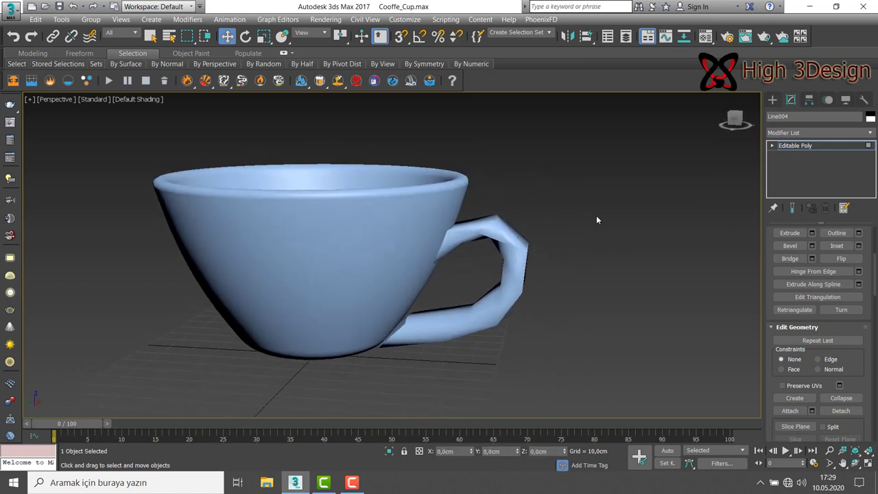
click(464, 192)
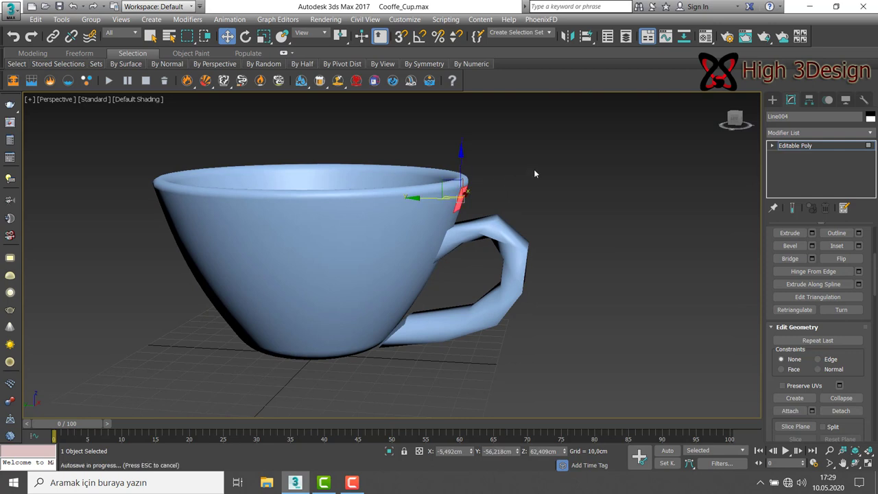
click(865, 134)
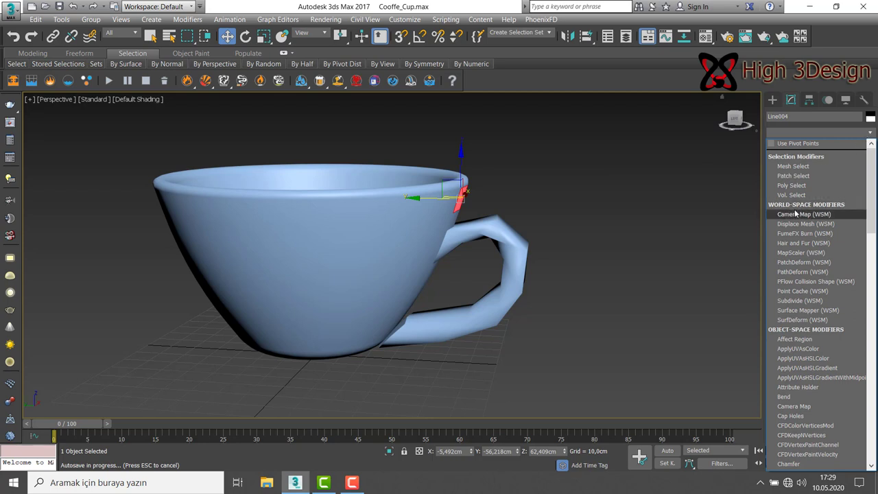
key(m)
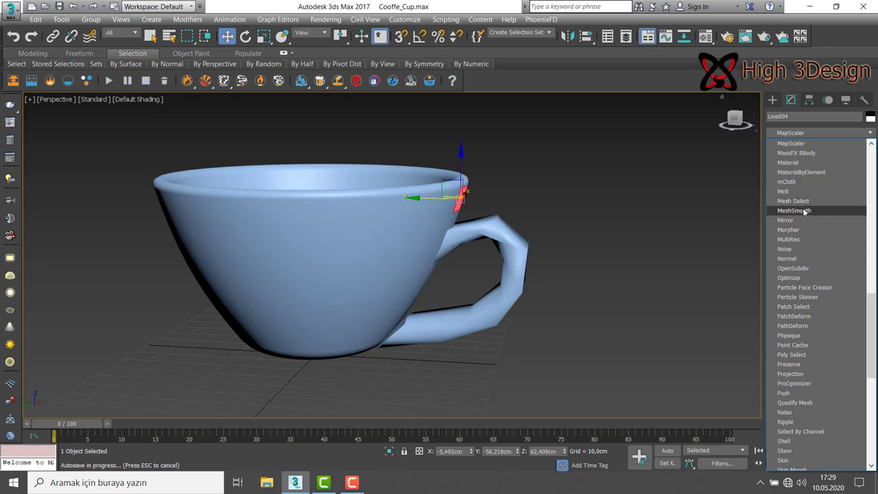
Leave Polygon mode and add MeshSmooth with 3 iterations to the whole cup
key(Escape)
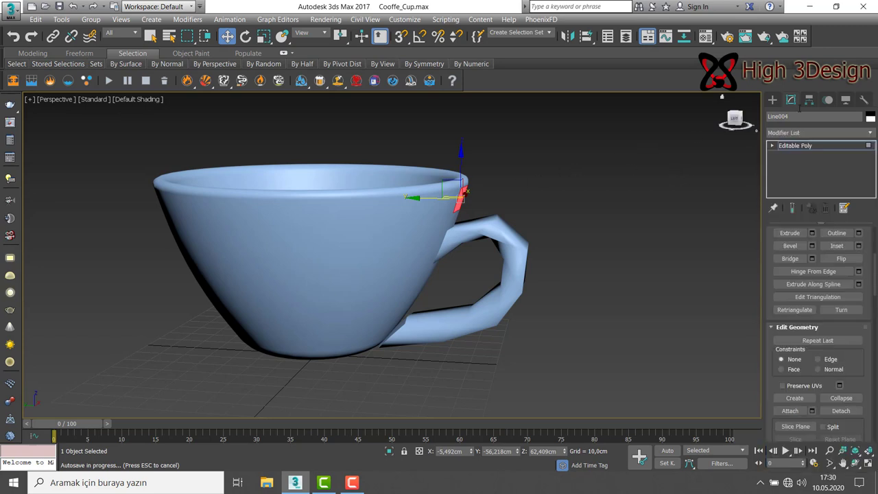
click(772, 101)
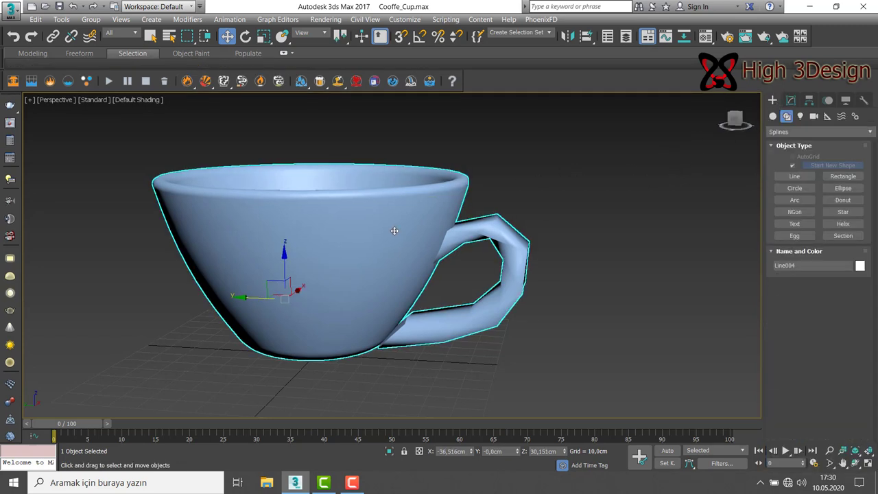
click(790, 101)
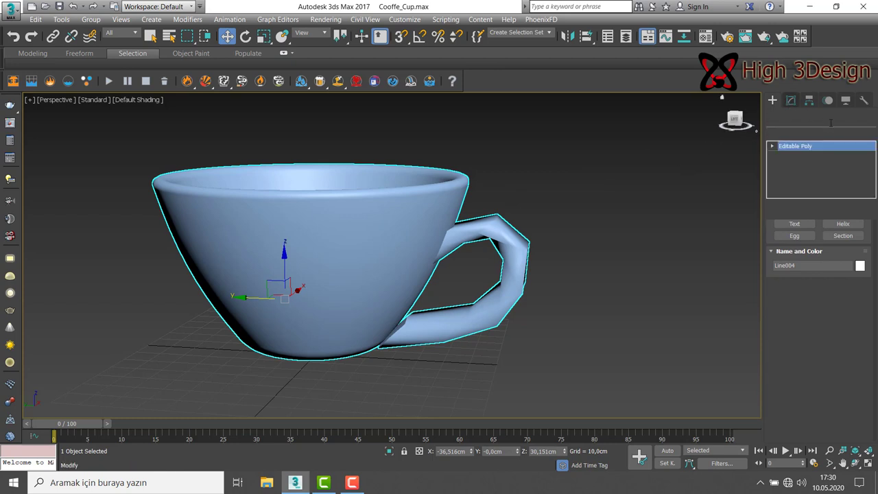
click(858, 133)
key(m)
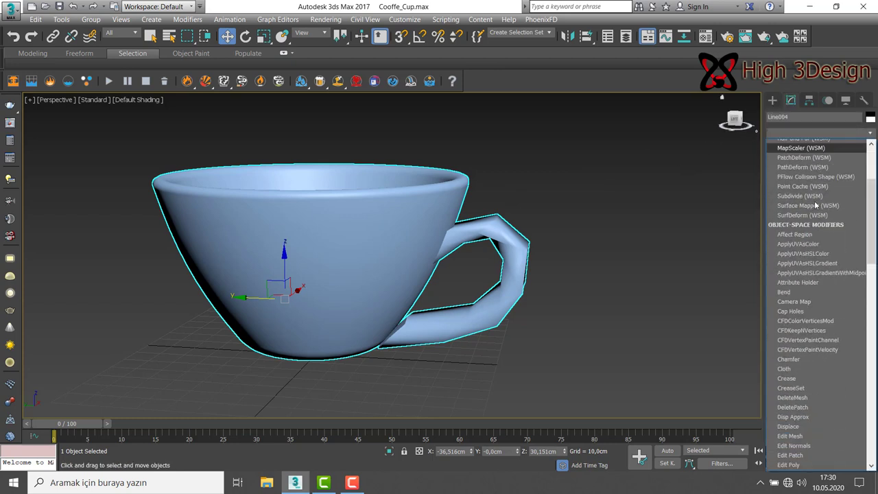
key(m)
click(798, 210)
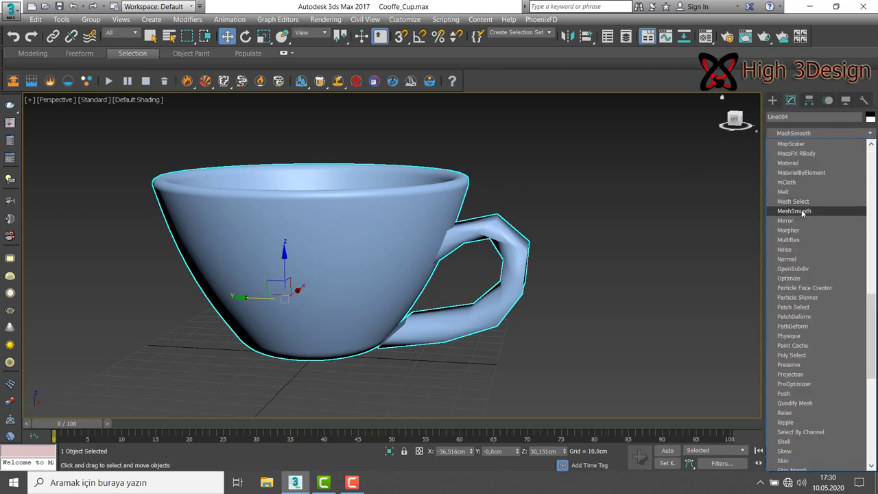
middle_drag(571, 232, 619, 226)
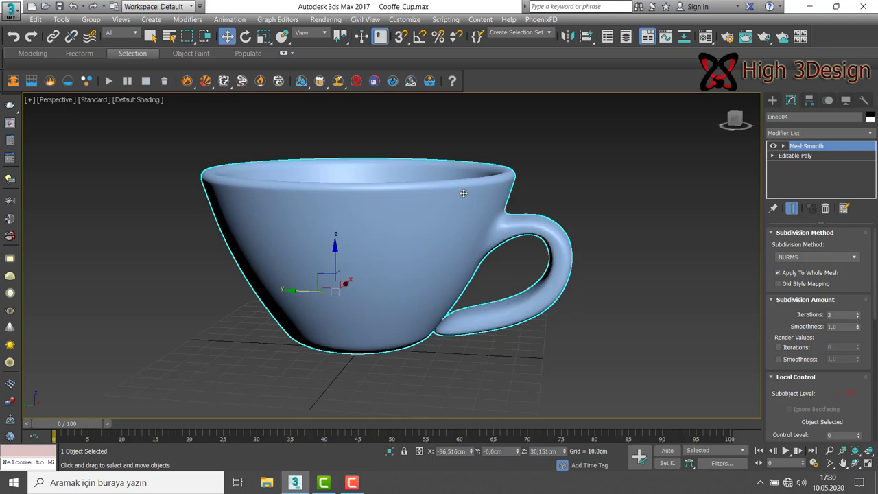
mouse_move(485, 196)
alt+middle_down()
mouse_move(471, 218)
mouse_move(482, 227)
mouse_move(502, 233)
mouse_move(501, 185)
mouse_move(533, 219)
mouse_move(535, 204)
mouse_move(471, 191)
mouse_move(490, 200)
mouse_move(510, 194)
mouse_move(481, 195)
mouse_move(484, 205)
alt+middle_up()
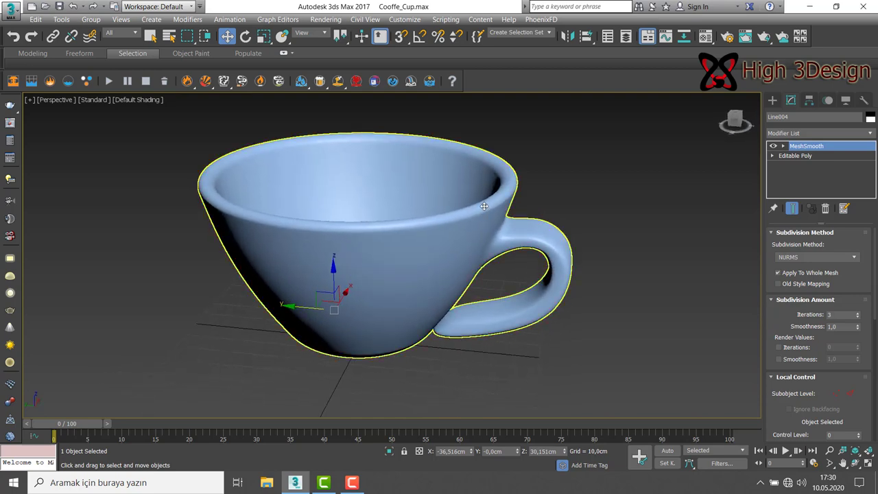
key(m)
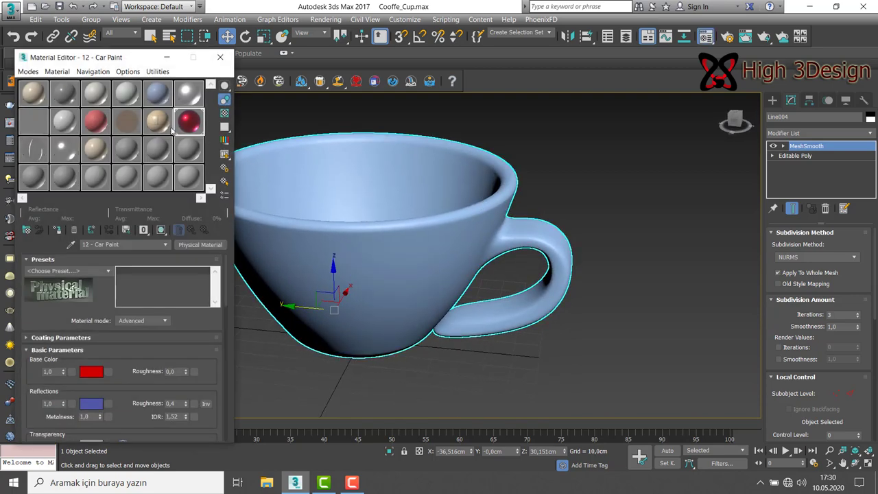
Assign the red 12 - Car Paint material to the cup and close the Material Editor
click(58, 231)
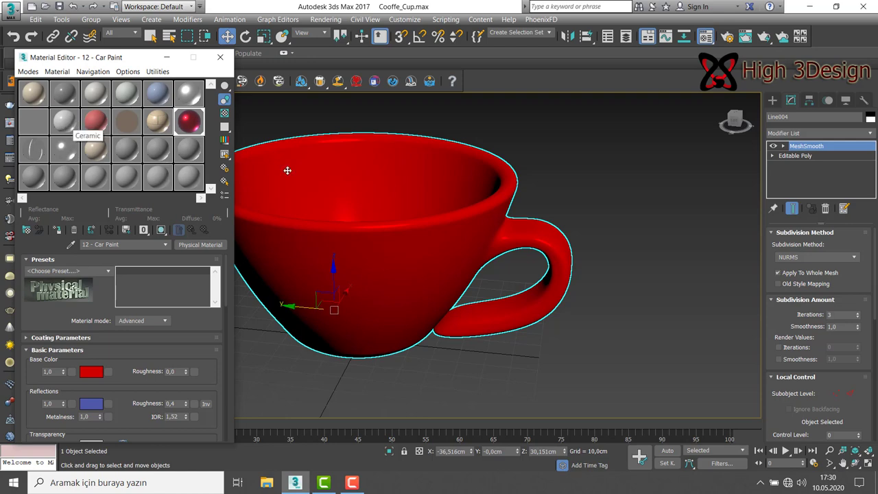
key(m)
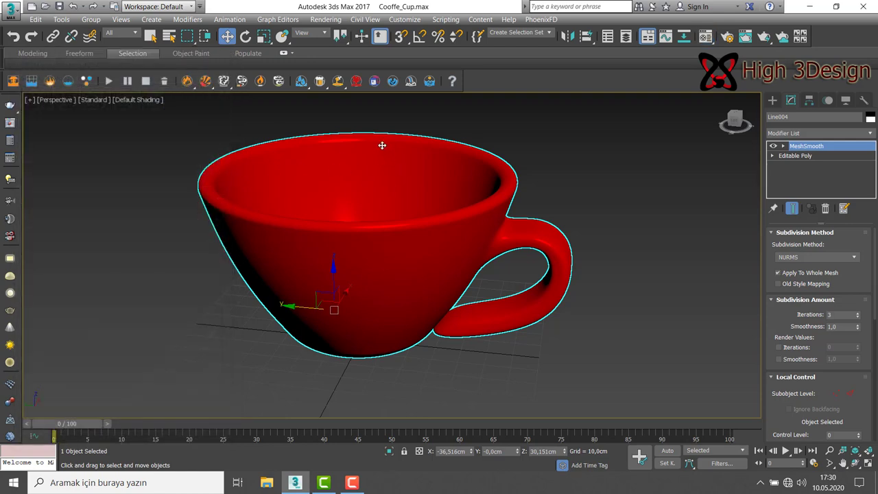
mouse_move(363, 194)
alt+middle_down()
mouse_move(362, 227)
mouse_move(343, 245)
alt+middle_up()
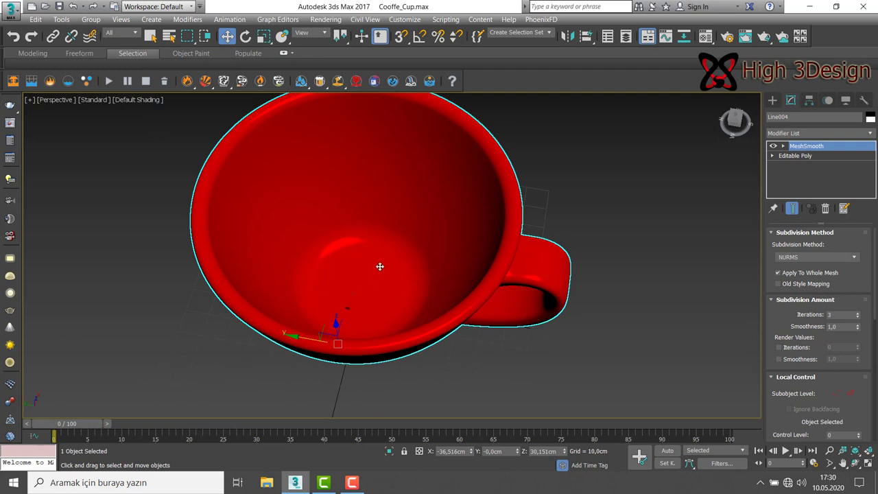
Return to the base Editable Poly and select the wedge faces at the cup's inner bottom
click(807, 157)
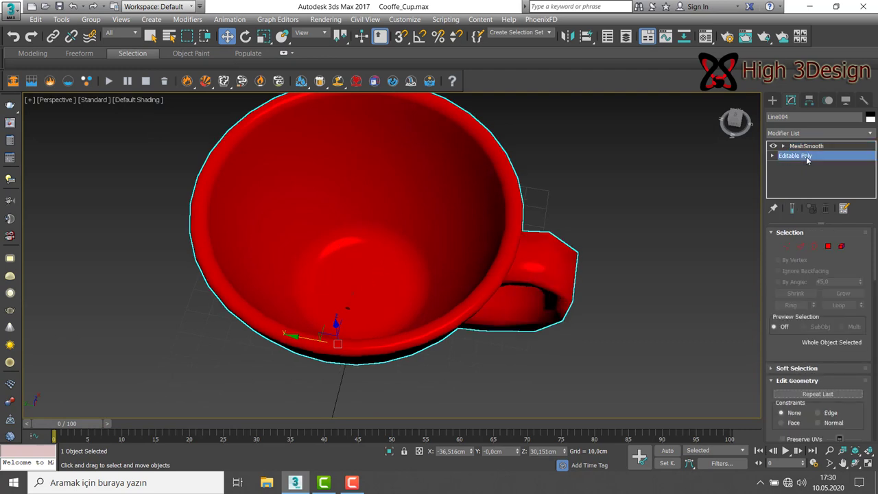
click(829, 246)
click(369, 278)
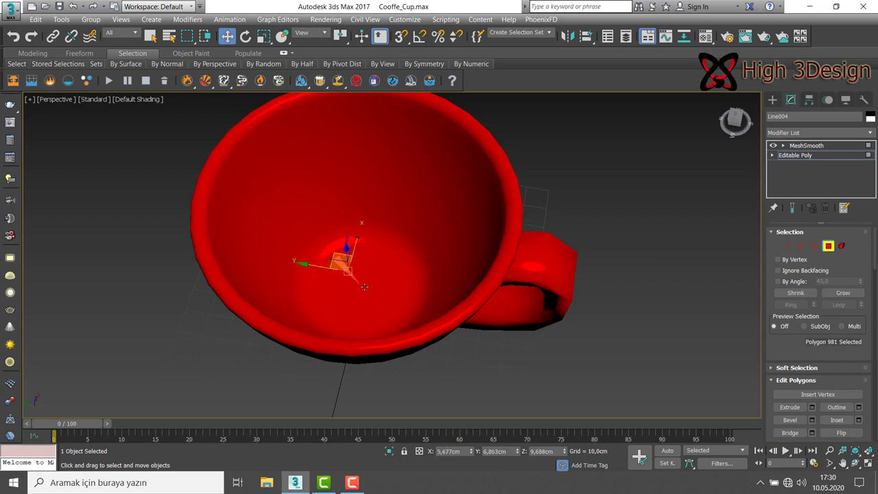
scroll(360, 286, up, 3)
ctrl+click(354, 287)
ctrl+click(361, 292)
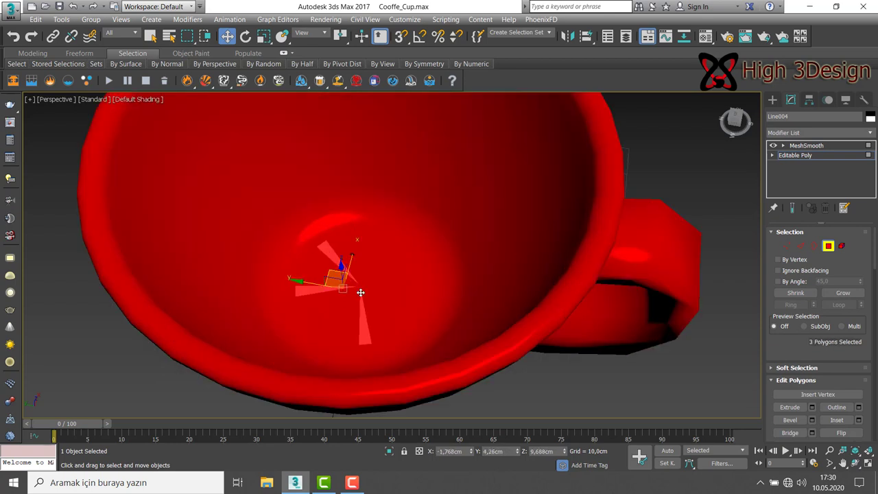
ctrl+click(370, 293)
ctrl+click(374, 284)
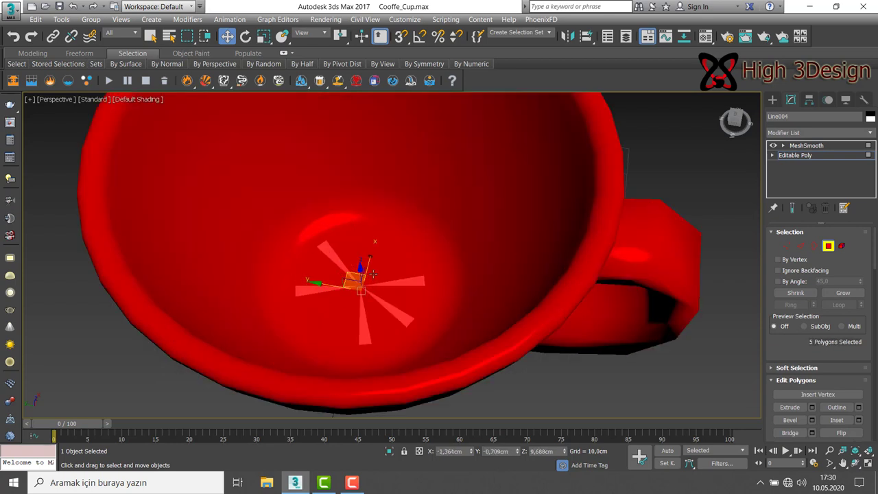
ctrl+click(368, 268)
ctrl+click(360, 265)
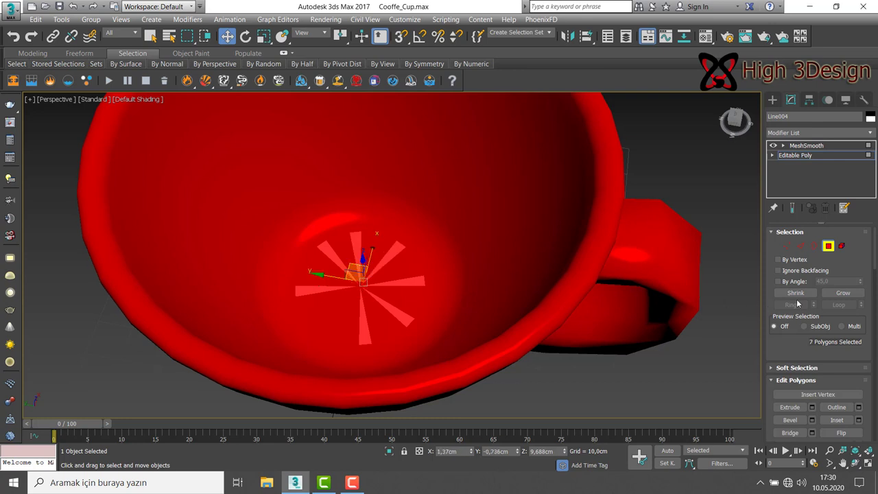
Grow the polygon selection over the entire cup interior
click(843, 294)
click(843, 294)
click(845, 295)
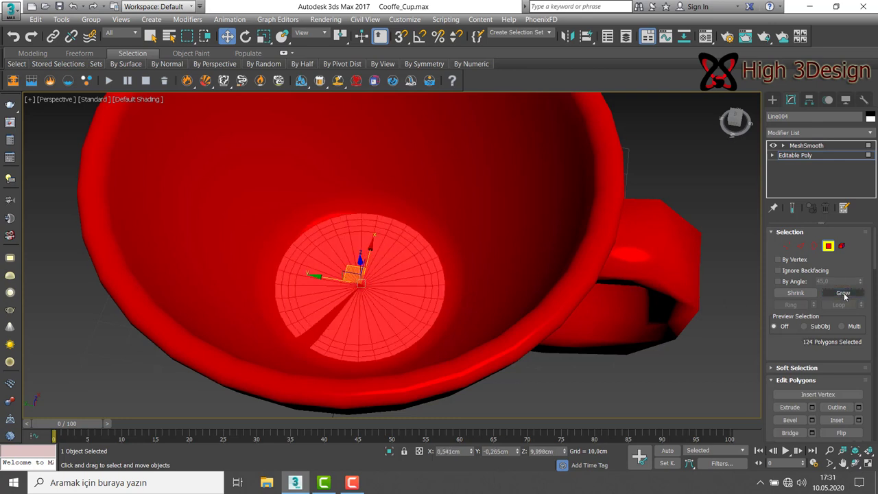
click(844, 296)
click(844, 295)
click(844, 296)
click(845, 296)
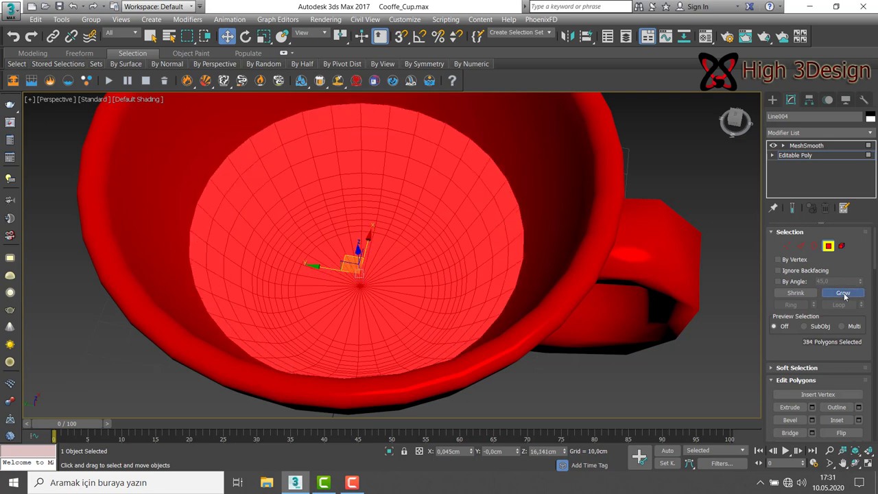
click(844, 296)
click(844, 295)
click(844, 295)
click(844, 295)
click(844, 296)
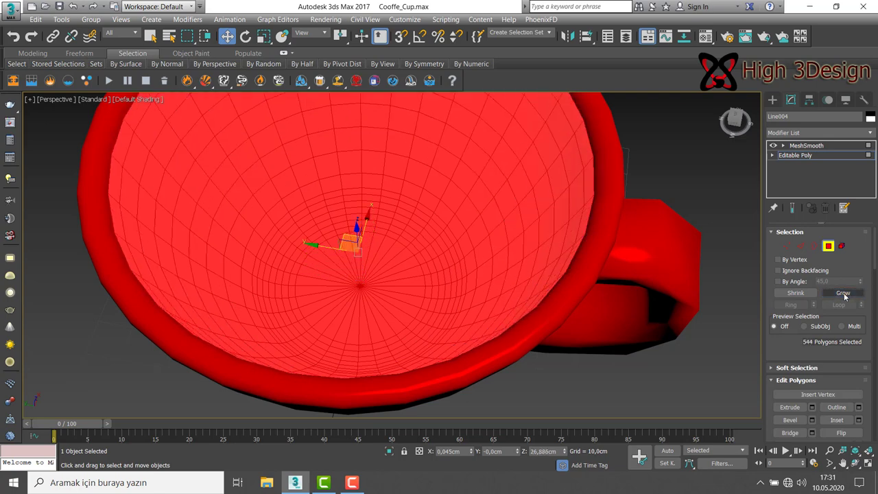
Assign the white Ceramic material to the interior faces and show it shaded in the viewport
mouse_move(617, 295)
alt+middle_down()
mouse_move(603, 264)
mouse_move(599, 274)
alt+middle_up()
scroll(600, 267, down, 3)
scroll(539, 254, up, 2)
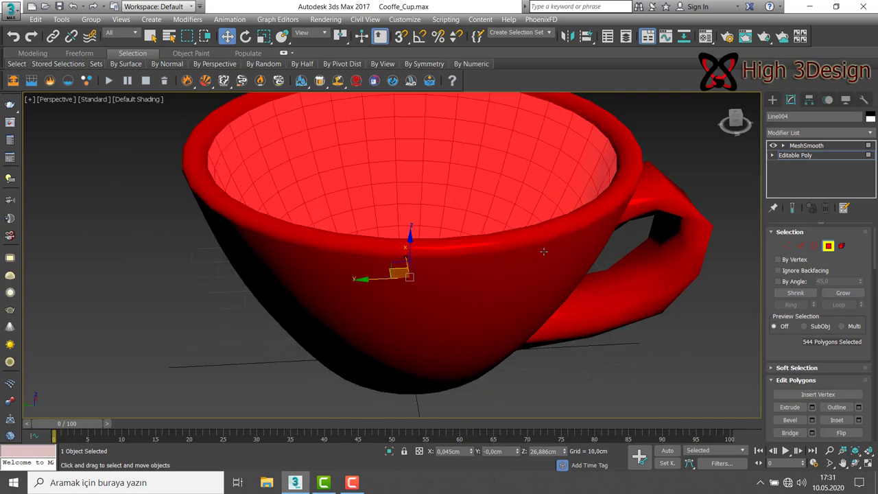
mouse_move(544, 252)
alt+middle_down()
mouse_move(550, 286)
mouse_move(555, 245)
alt+middle_up()
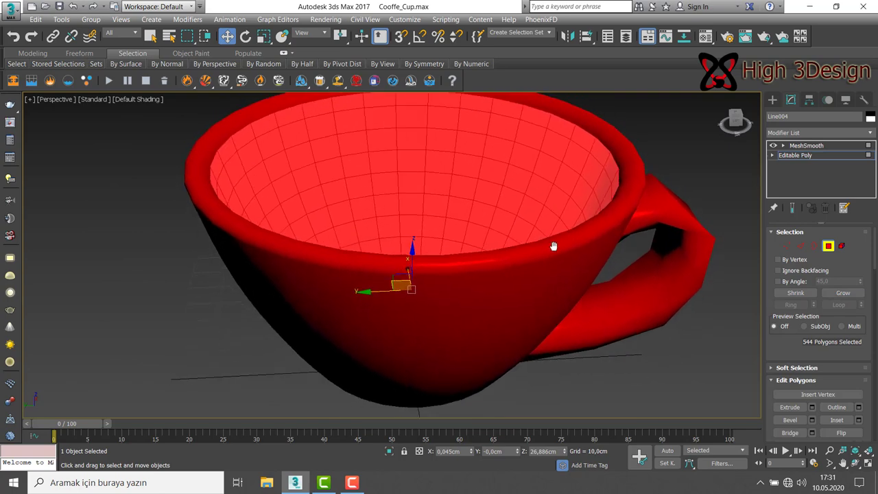
key(m)
click(62, 128)
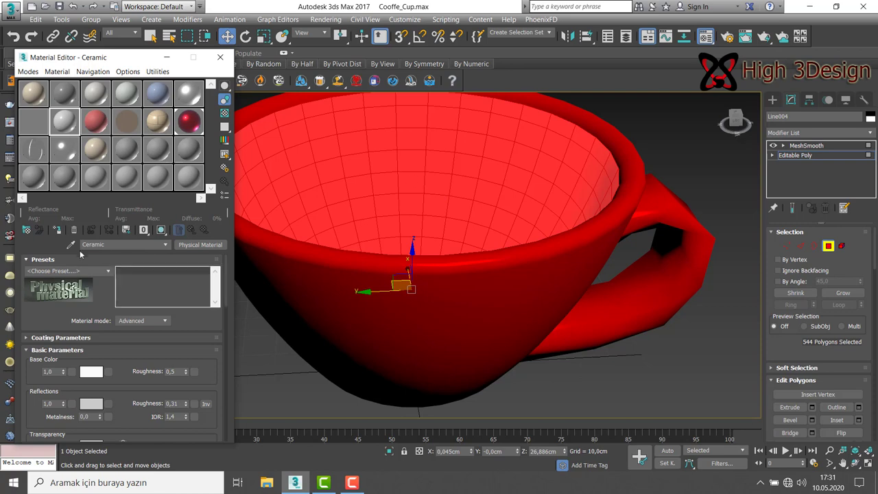
click(58, 230)
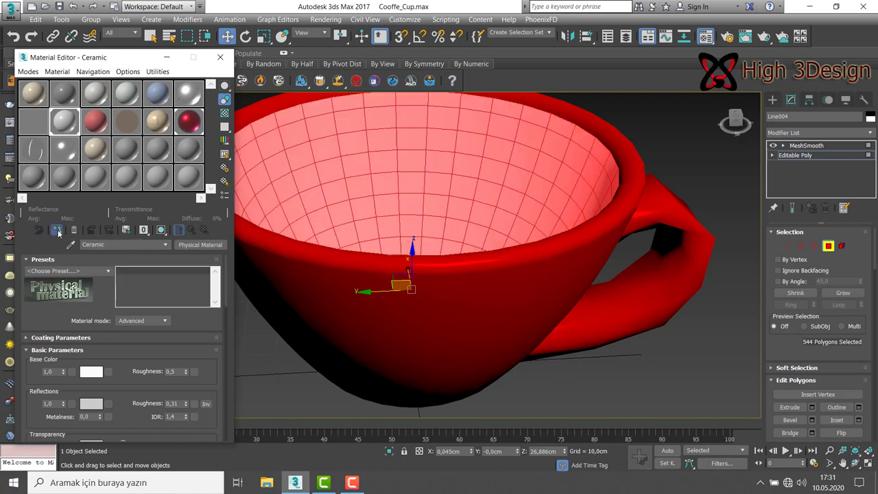
click(161, 229)
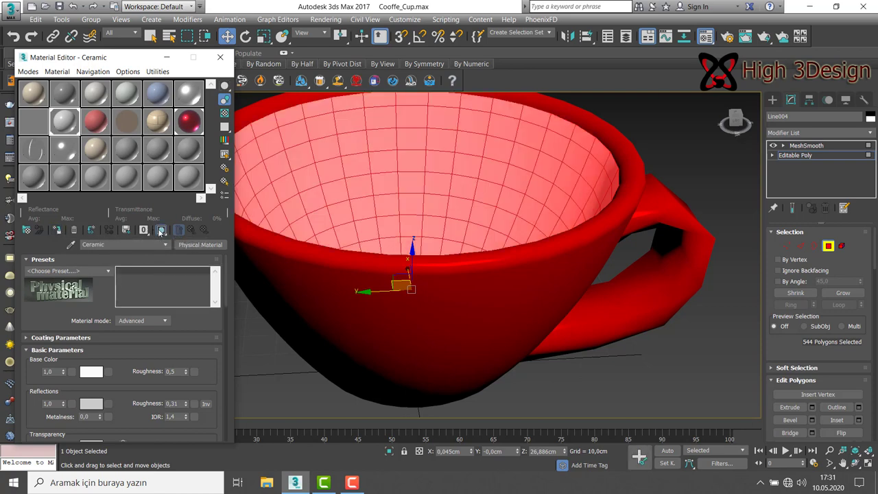
click(647, 135)
key(m)
scroll(470, 220, down, 3)
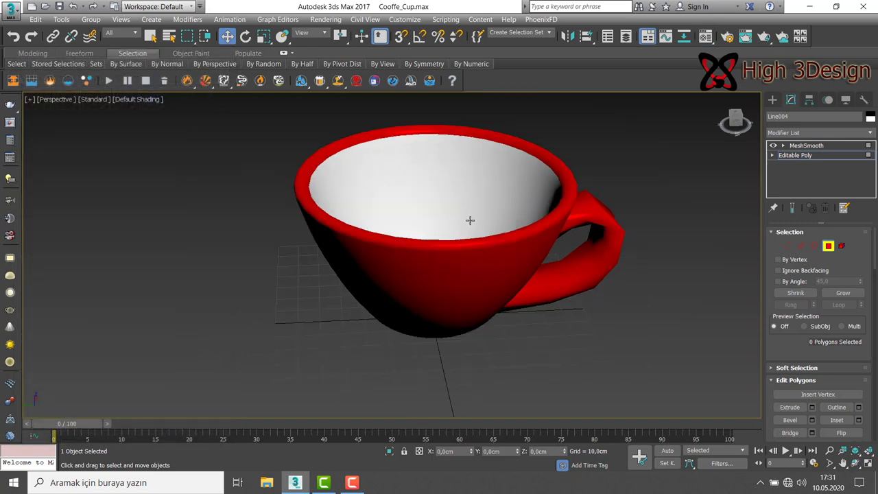
mouse_move(470, 219)
alt+middle_down()
mouse_move(480, 212)
mouse_move(465, 215)
alt+middle_up()
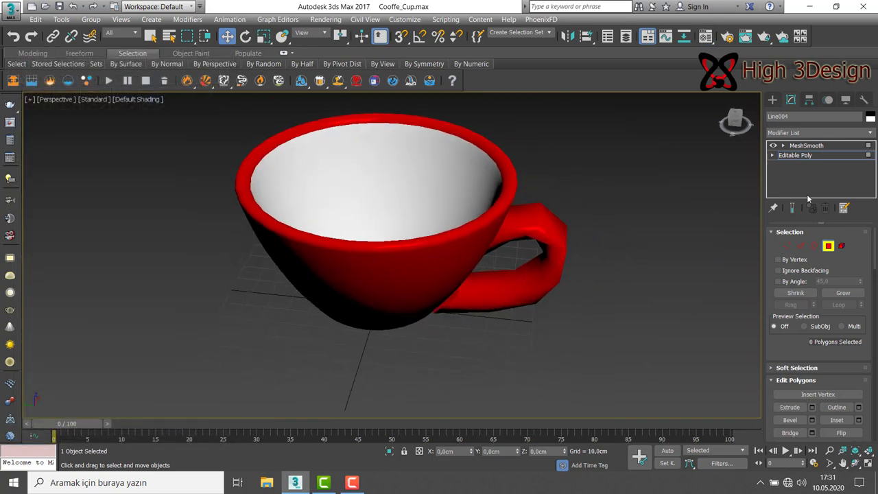
Return to the cup's MeshSmooth top level, deselect it, and orbit around the cup
click(810, 147)
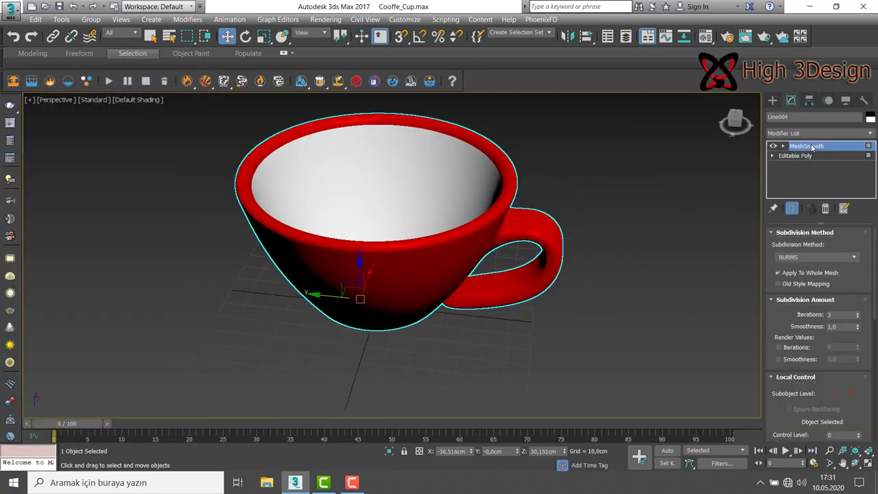
click(744, 185)
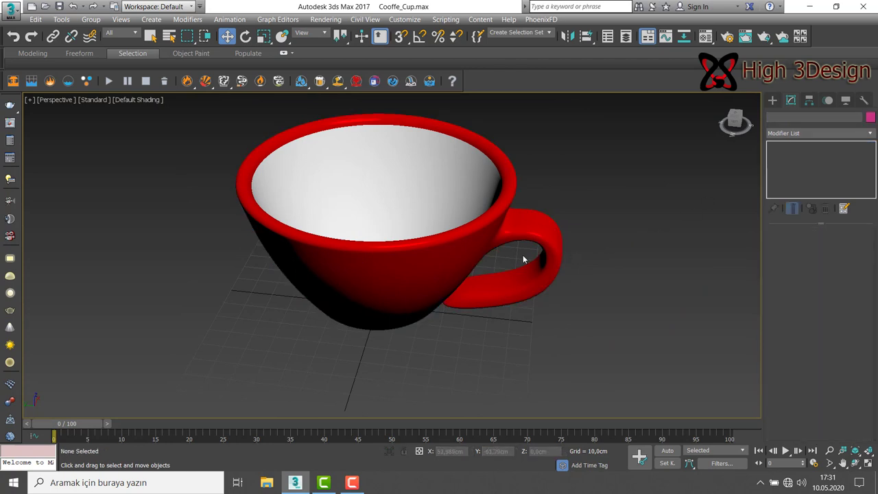
mouse_move(523, 255)
alt+middle_down()
mouse_move(517, 281)
mouse_move(533, 262)
mouse_move(484, 268)
mouse_move(495, 287)
alt+middle_up()
mouse_move(515, 281)
alt+middle_down()
mouse_move(552, 280)
mouse_move(515, 279)
mouse_move(532, 268)
alt+middle_up()
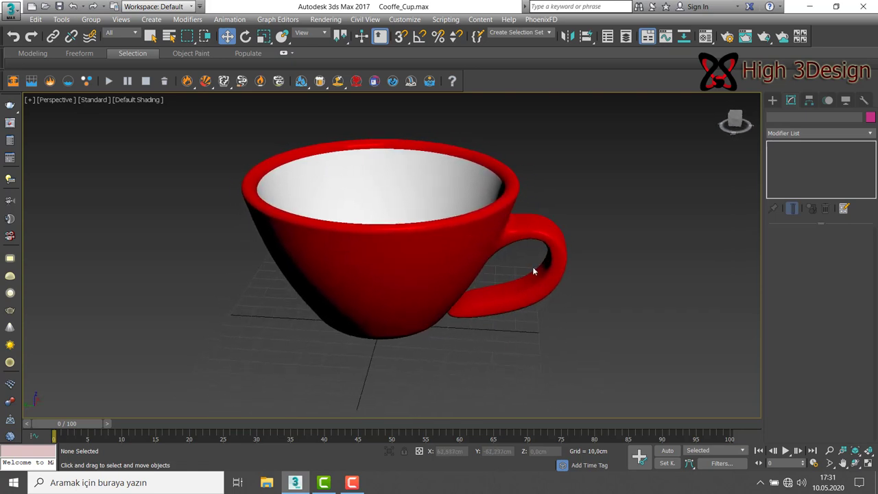
Unhide all objects to reveal the saucer, then raise the cup slightly above it
right_click(617, 197)
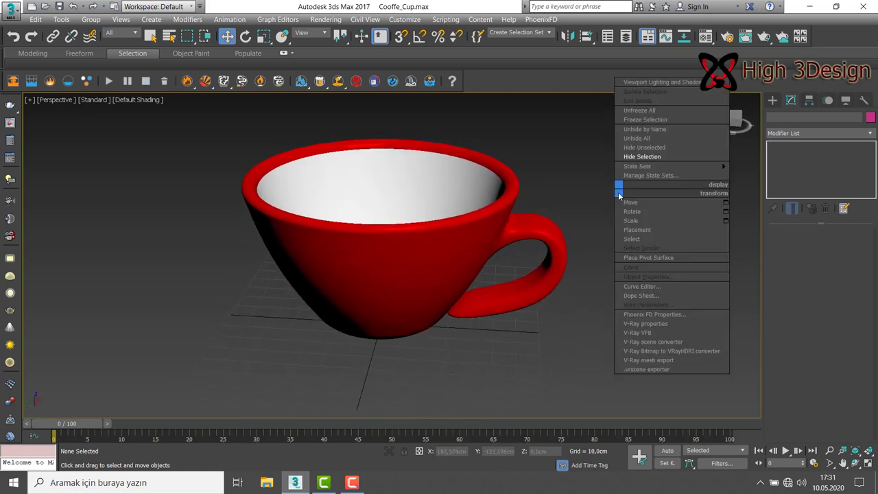
click(589, 162)
right_click(594, 158)
click(628, 106)
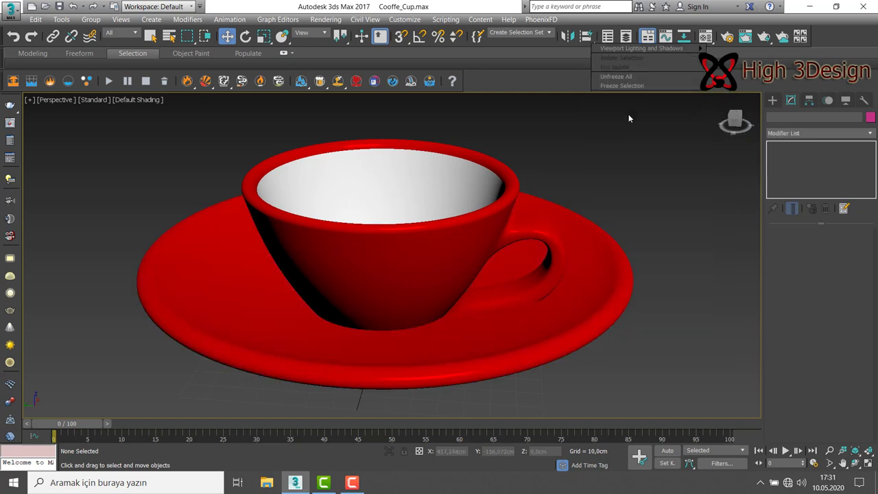
click(418, 247)
drag(370, 257, 382, 238)
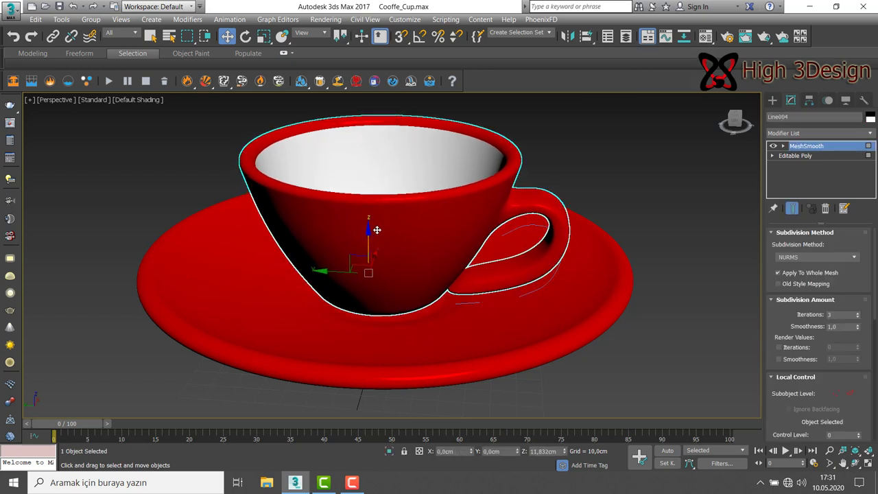
Scale the saucer down to about 74% and slide it under the cup
click(396, 357)
key(r)
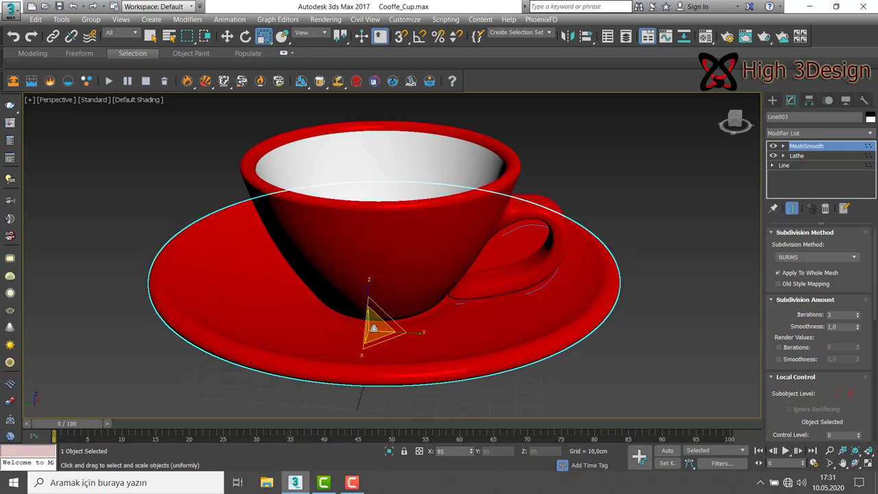
drag(374, 321, 382, 377)
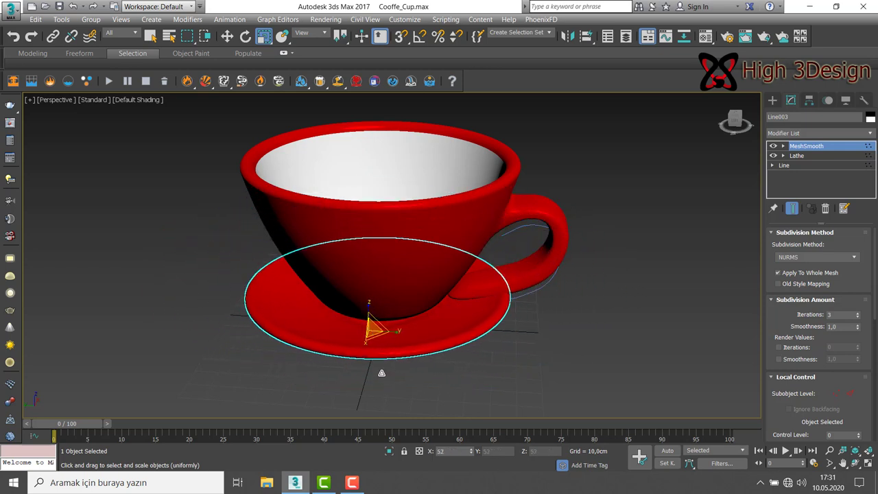
key(w)
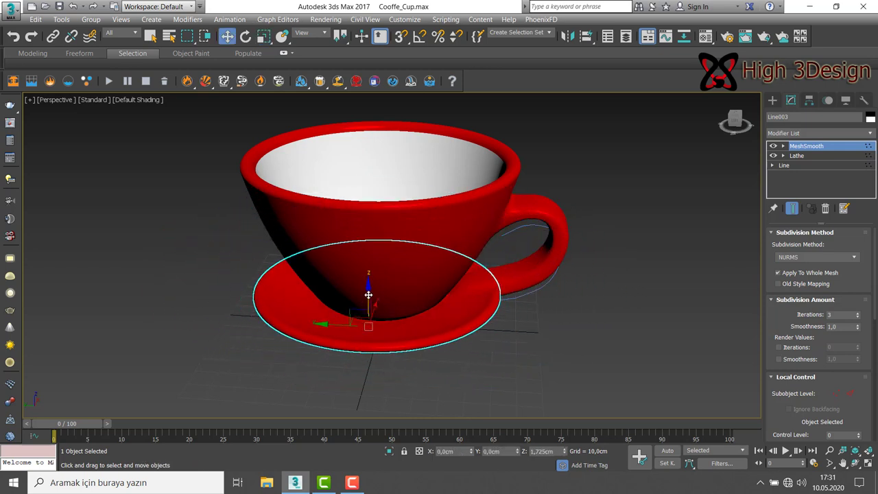
drag(368, 302, 368, 292)
key(alt+w)
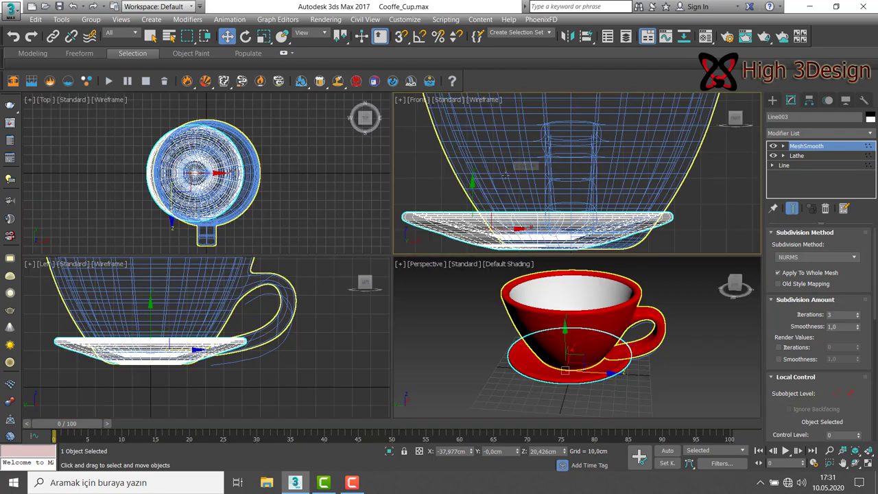
scroll(509, 202, down, 2)
drag(533, 223, 558, 231)
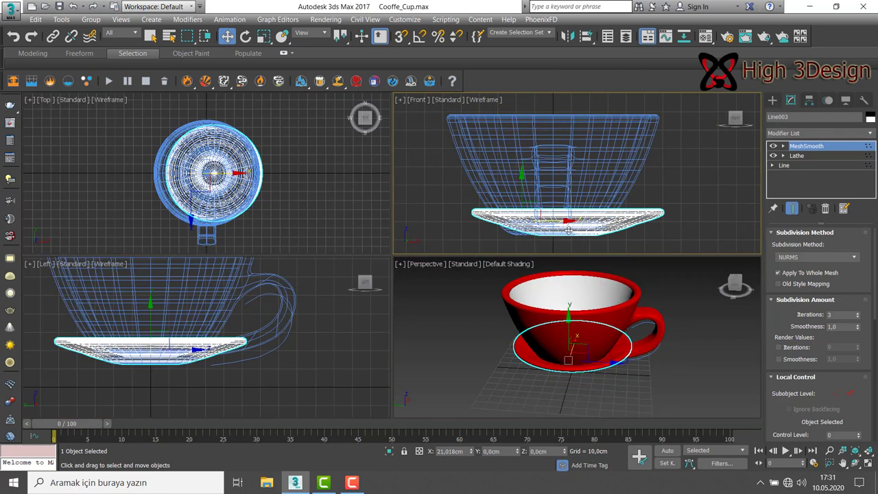
Enlarge the saucer slightly in the maximized Perspective view, then deselect and reframe the set
click(551, 332)
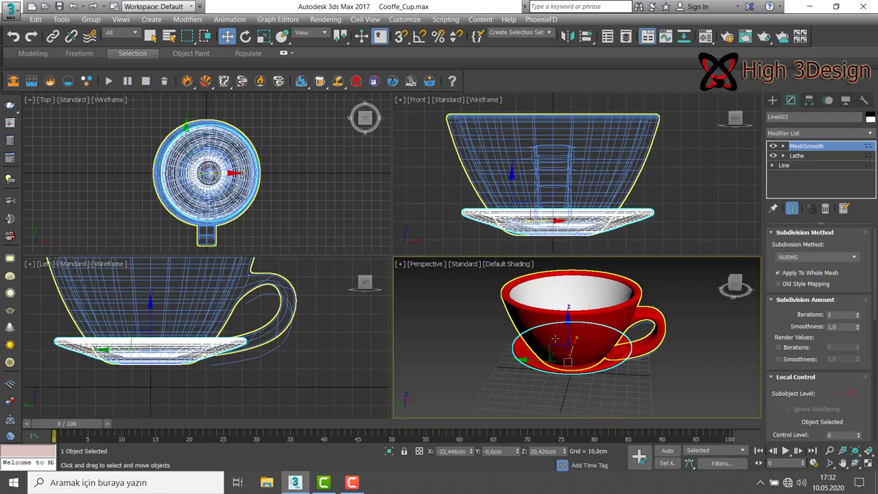
key(e)
key(alt+w)
key(r)
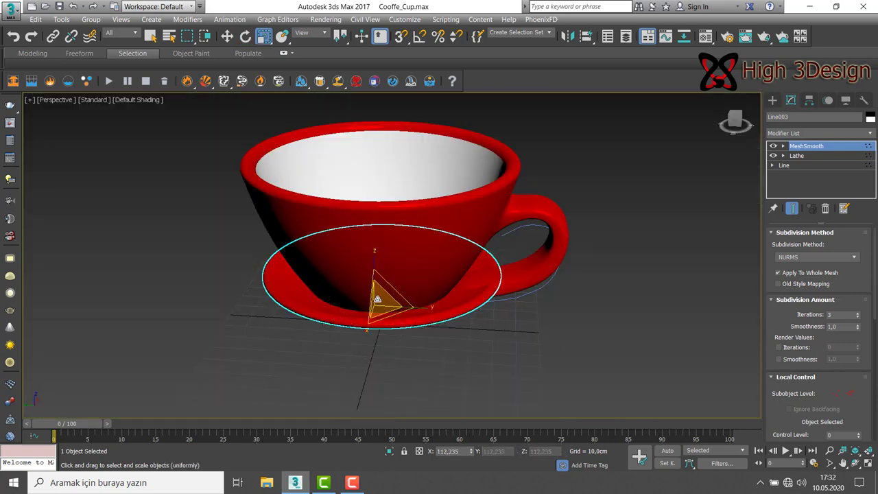
mouse_move(377, 297)
mouse_down()
mouse_move(378, 281)
mouse_move(390, 293)
mouse_up()
key(w)
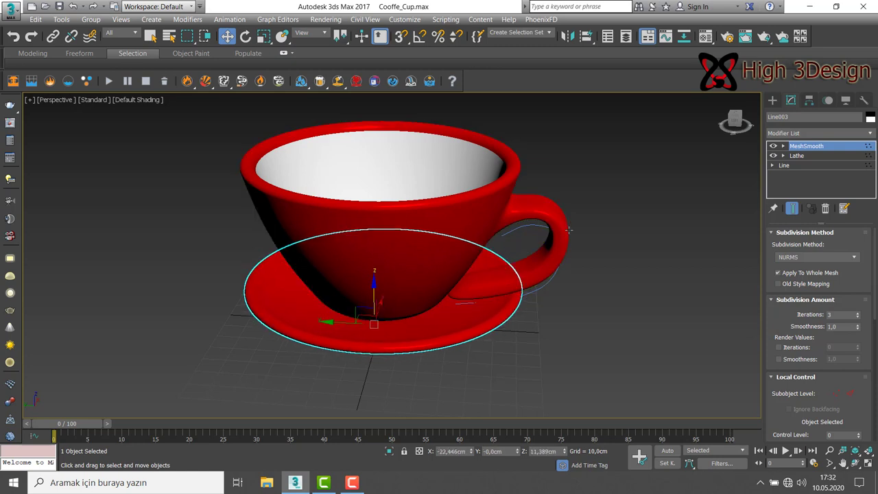
click(641, 180)
mouse_move(397, 274)
alt+middle_down()
mouse_move(398, 258)
mouse_move(445, 249)
alt+middle_up()
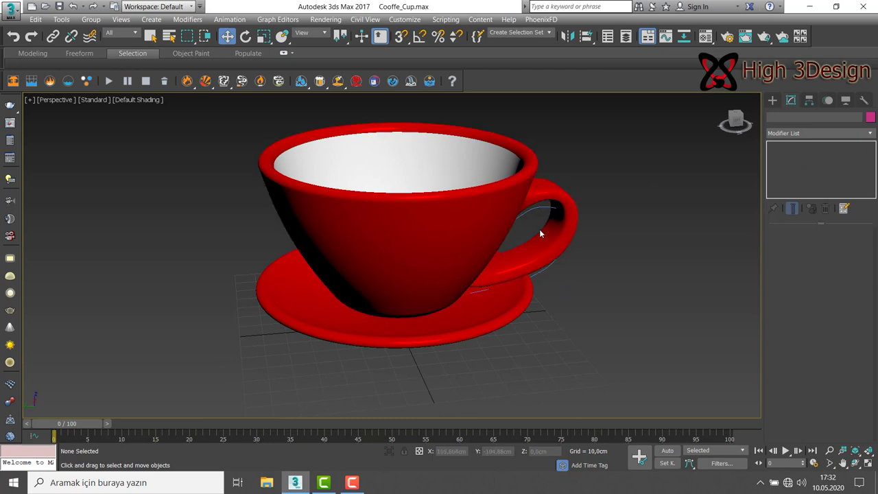
middle_drag(539, 234, 542, 244)
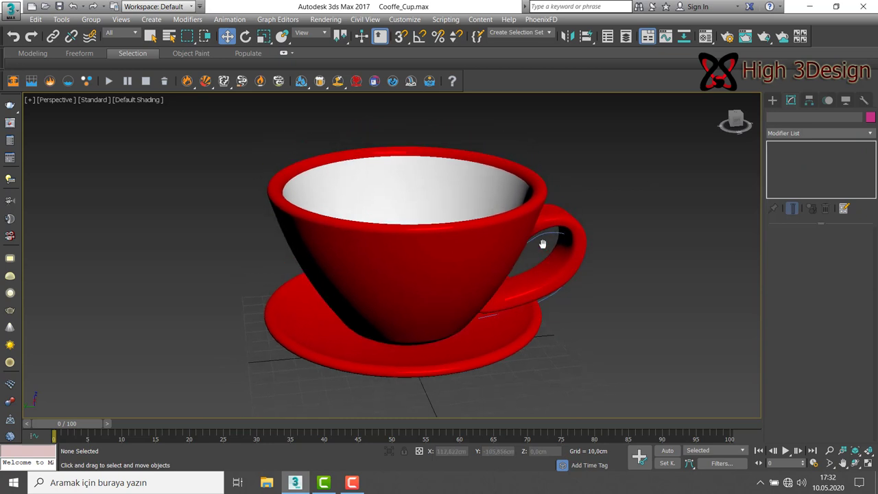